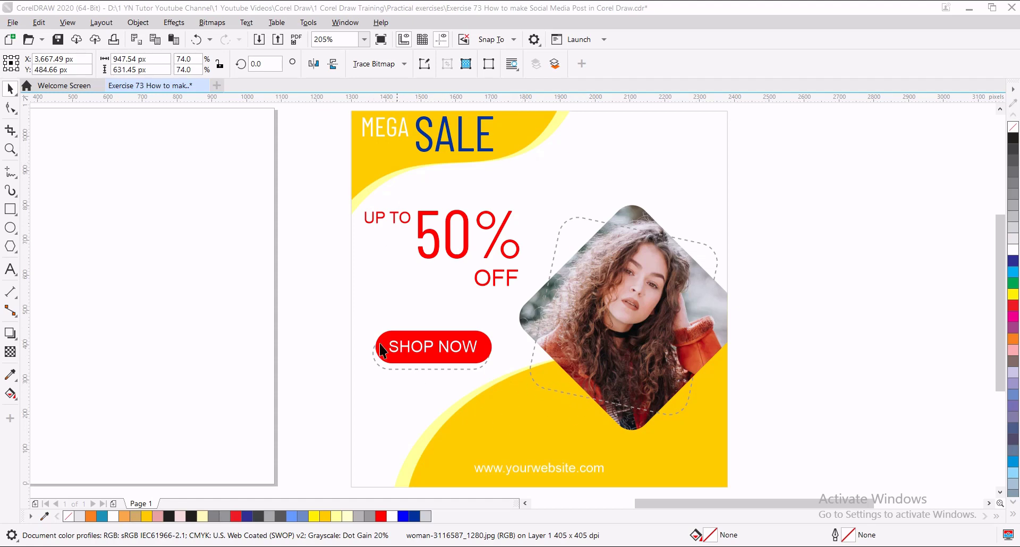
Pan to show the whole blank 1,080 × 1,080 px page and keep units in pixels
left_click(227, 310)
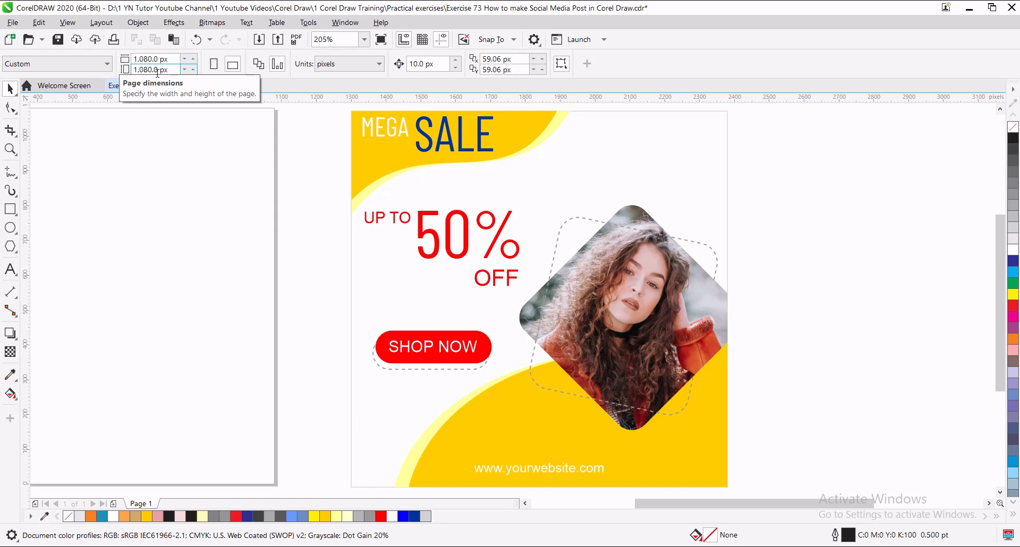
left_click_drag(162, 145, 461, 154)
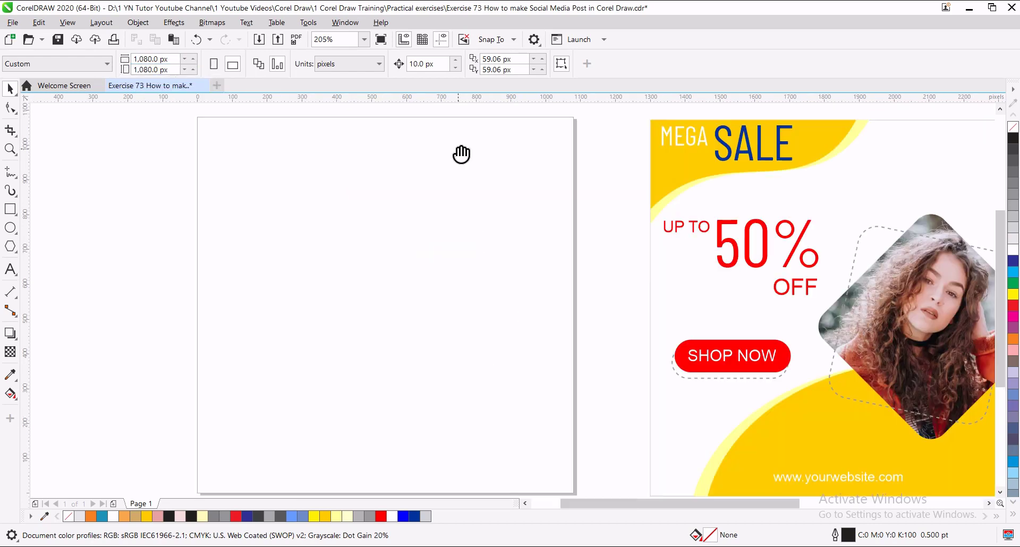
left_click(370, 67)
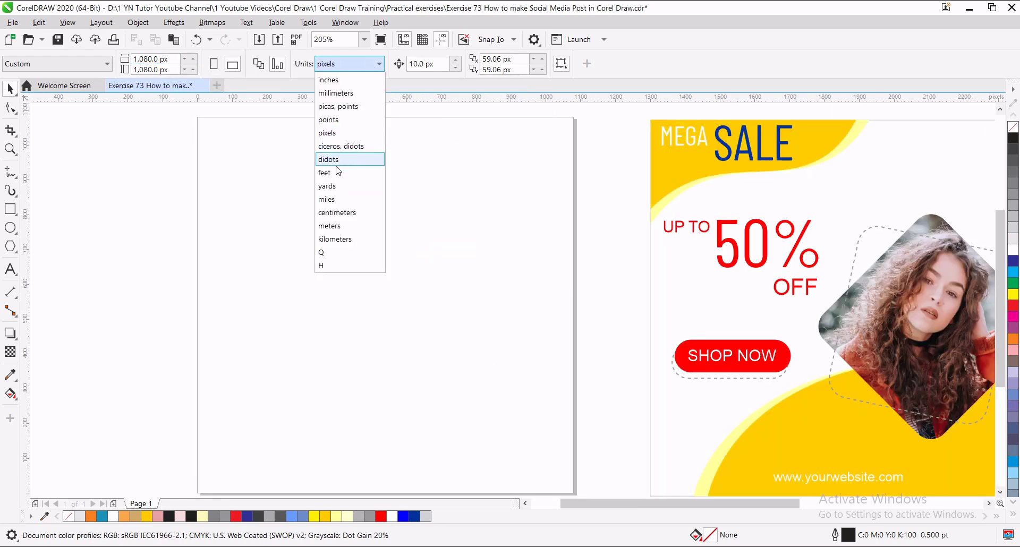
left_click(346, 133)
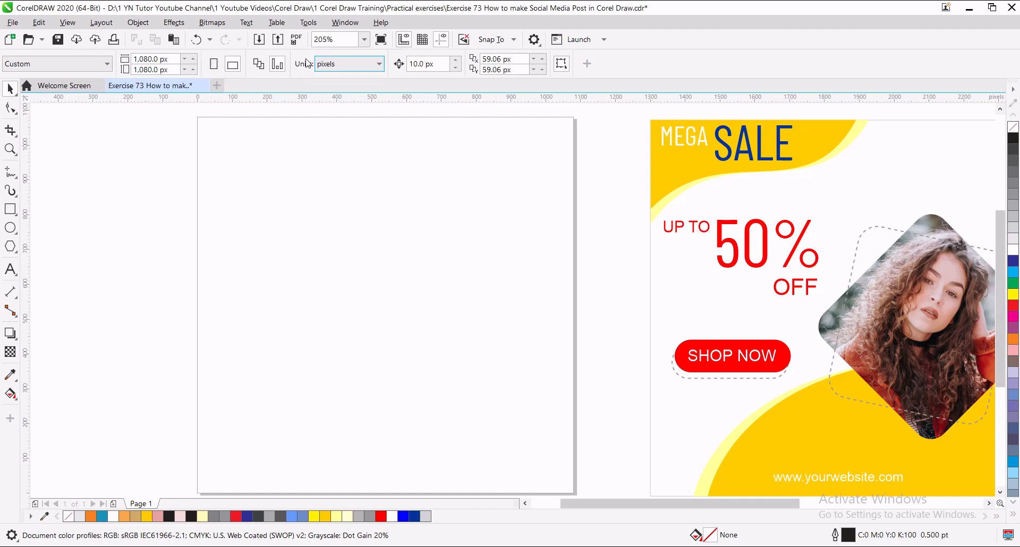
Change the document's primary colour mode from CMYK to RGB in Color Management
left_click(312, 25)
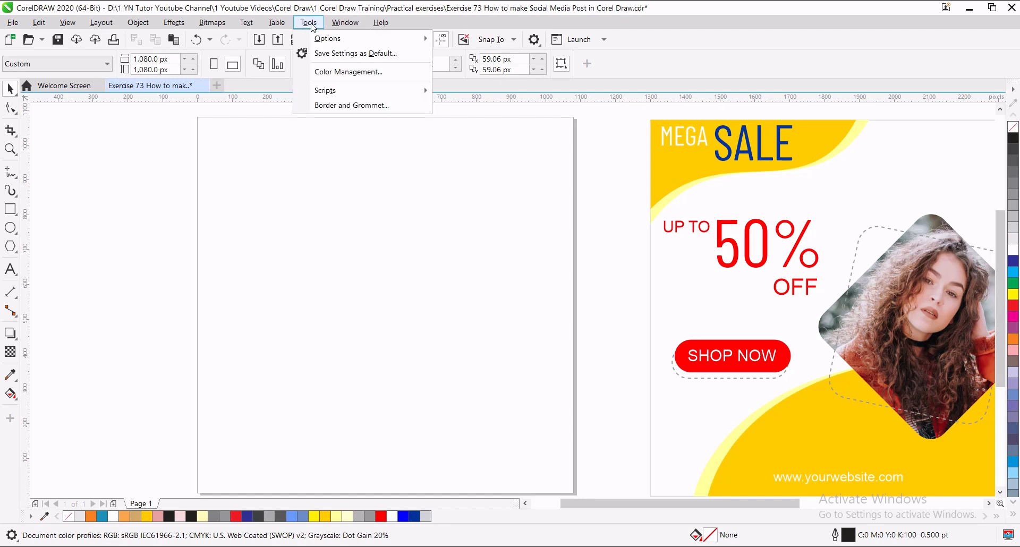
left_click(320, 75)
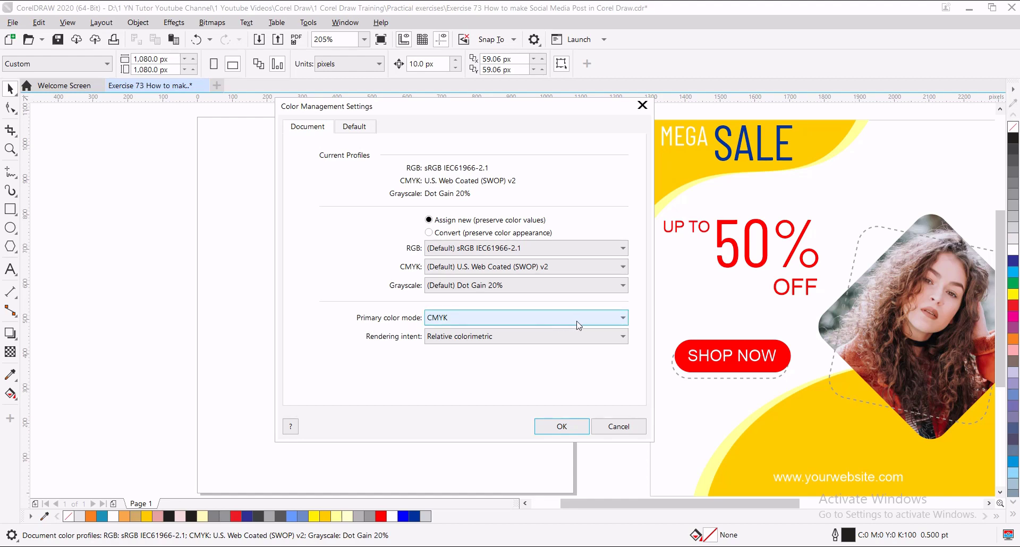
left_click(614, 321)
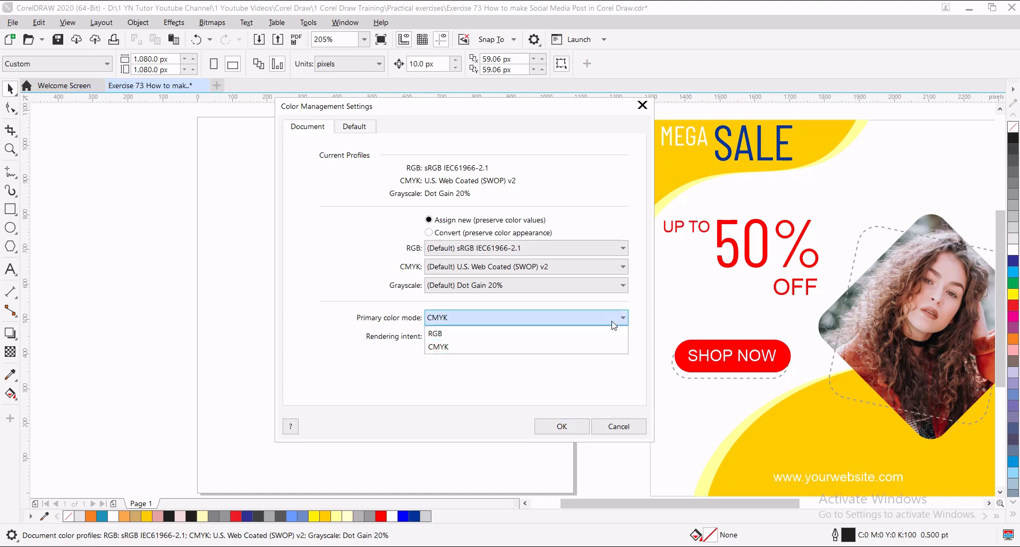
left_click(474, 335)
left_click(561, 426)
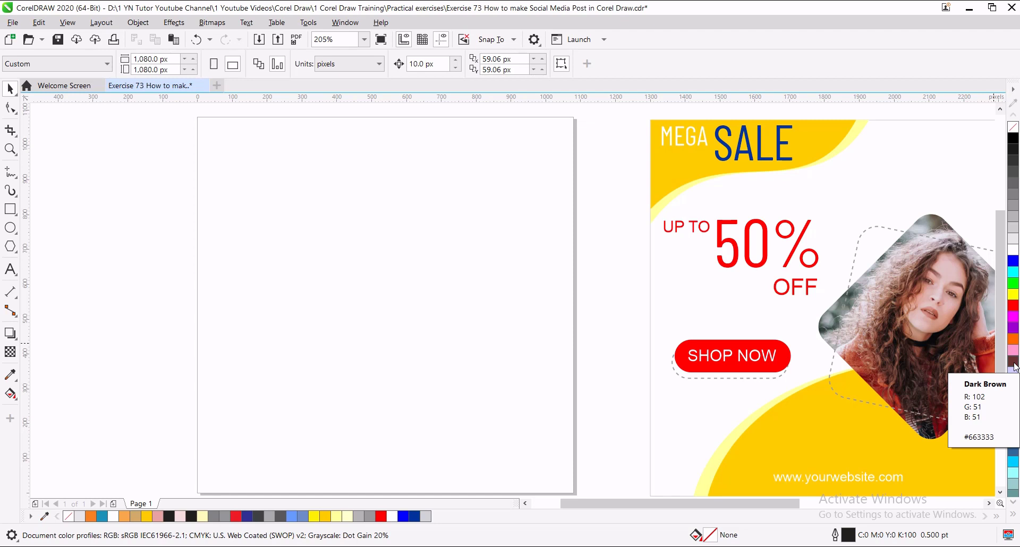
left_click(795, 434)
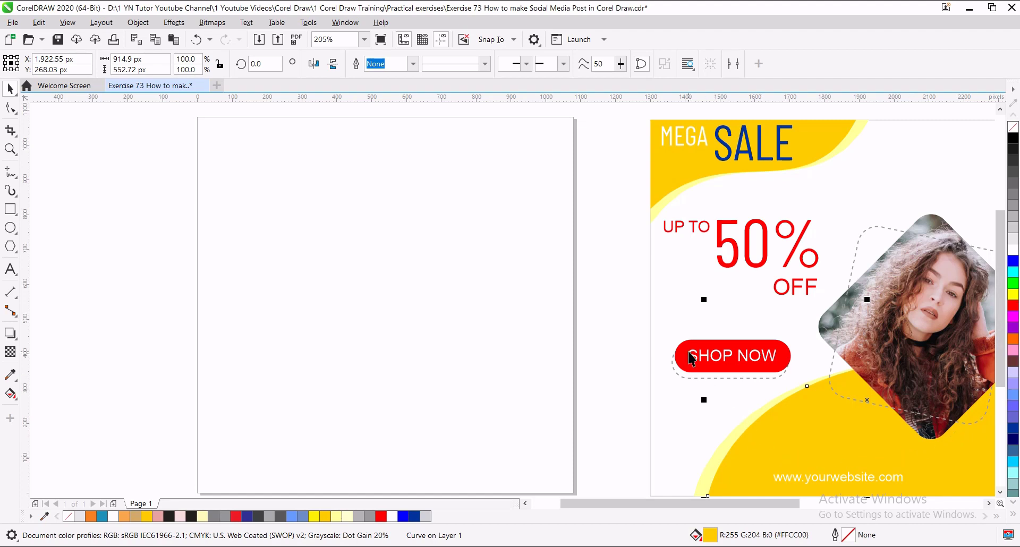
left_click(717, 364)
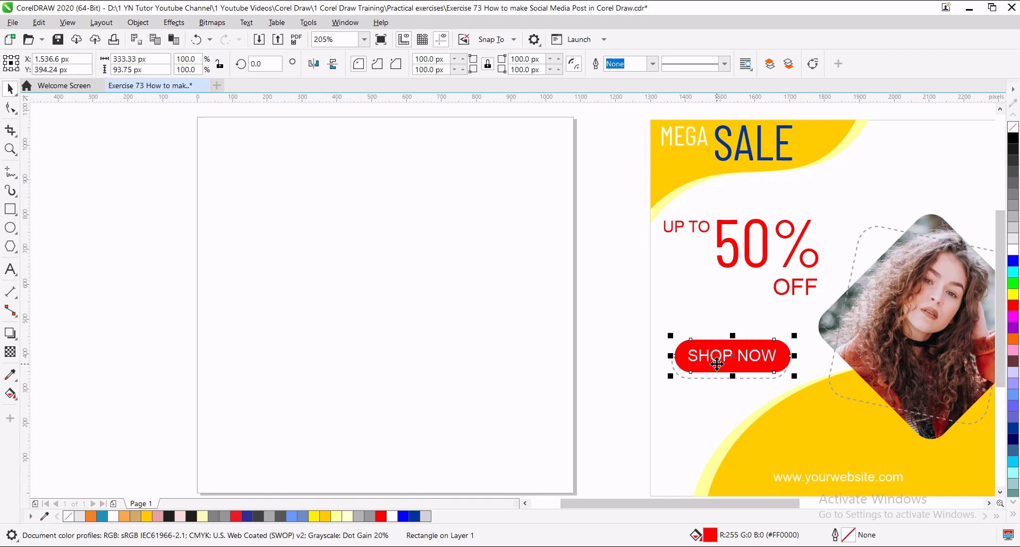
left_click(720, 372)
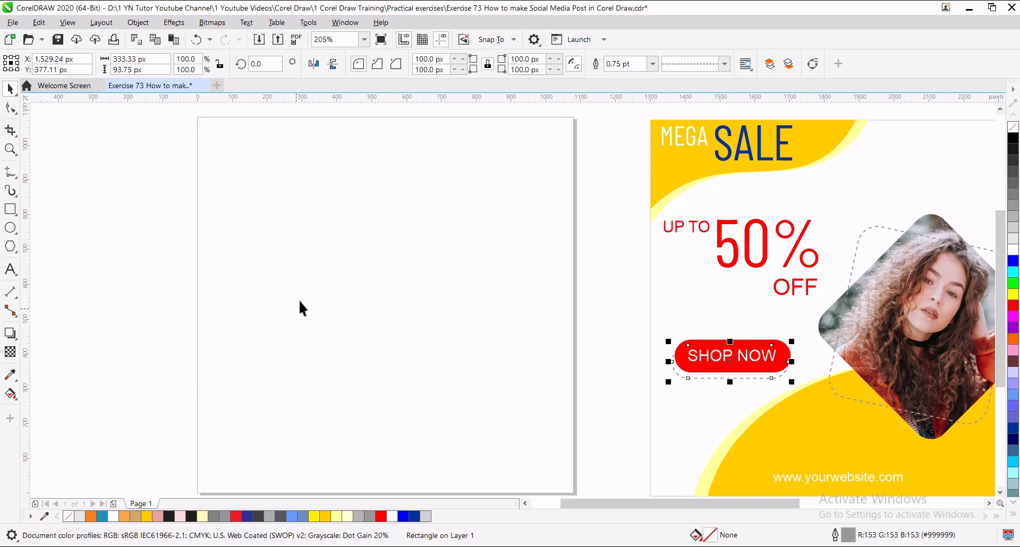
left_click(340, 274)
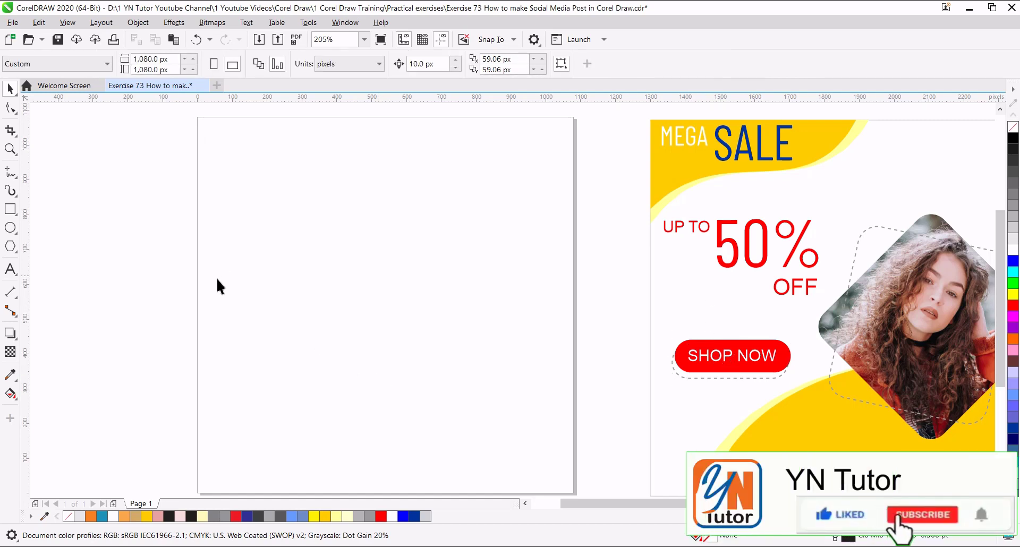
Create a page-sized rectangle and convert it to curves
double_click(9, 210)
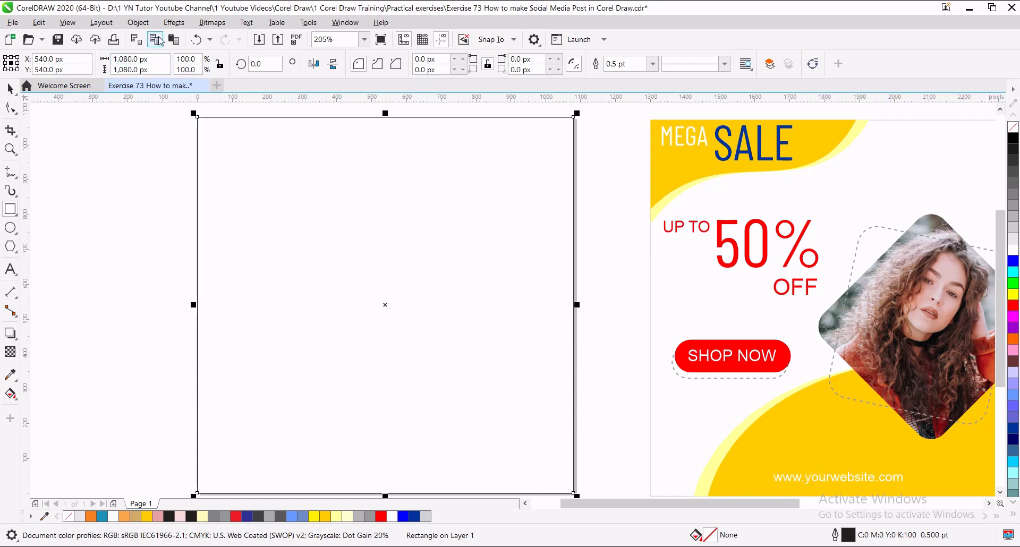
left_click(137, 22)
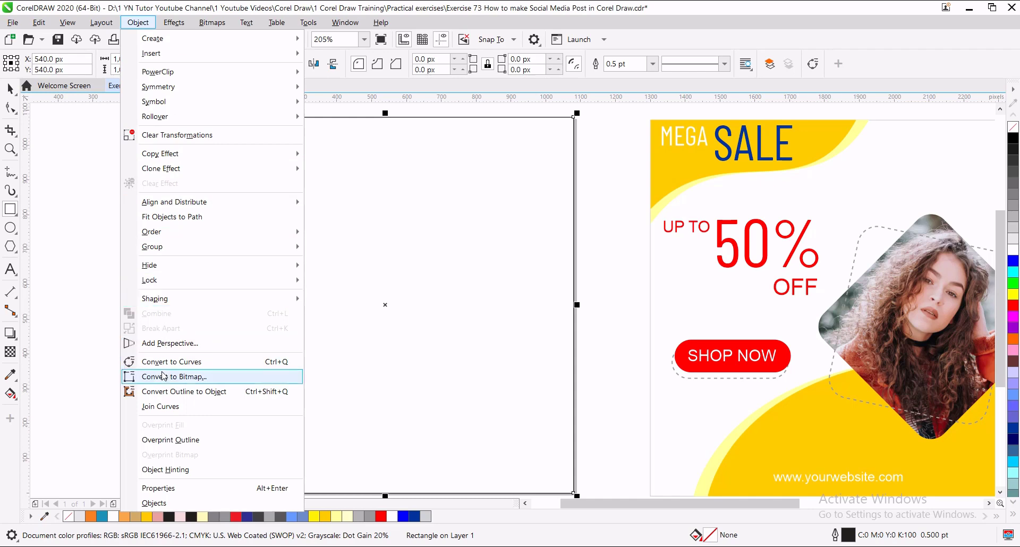
left_click(171, 362)
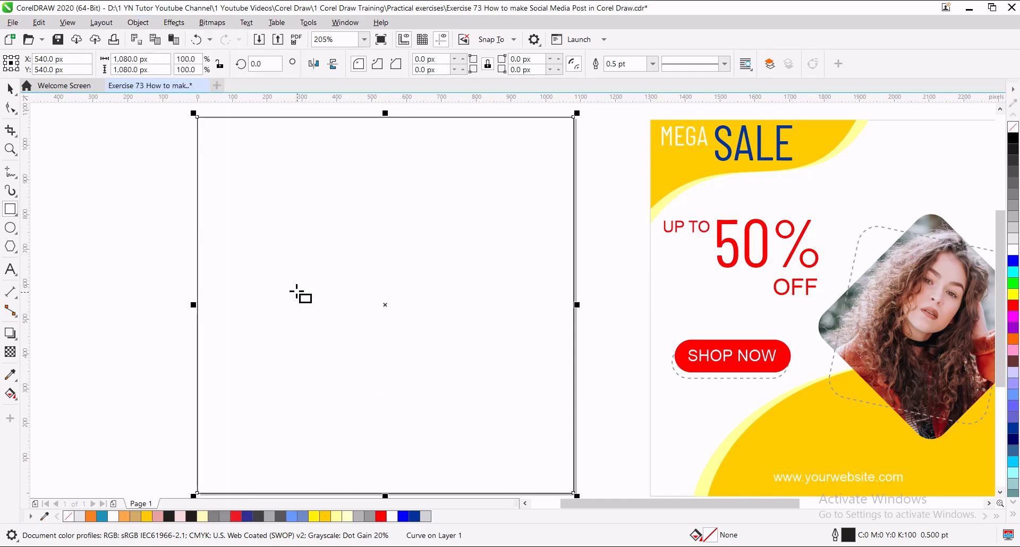
Shrink the curve to about 600 × 258 px in the page's top-left corner
key("space")
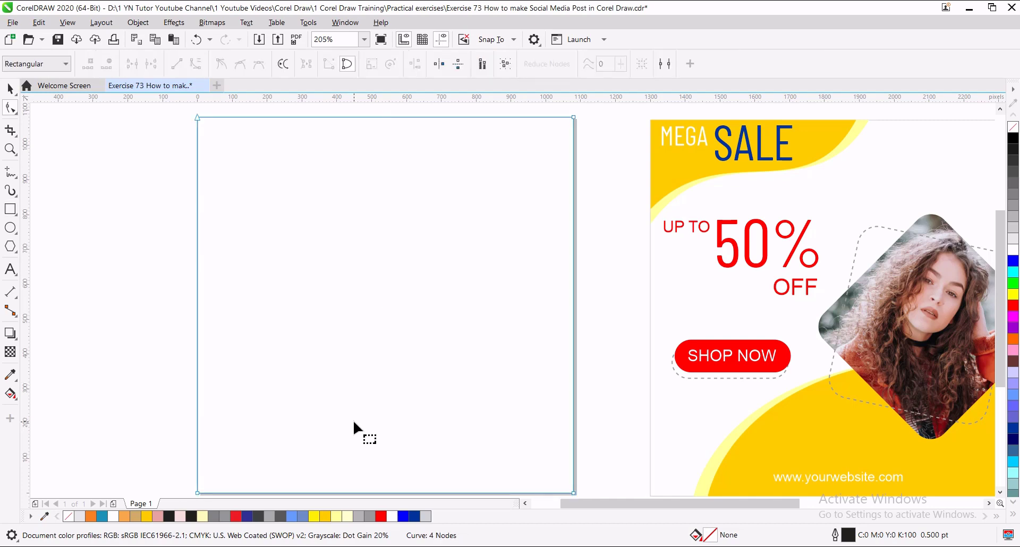
left_click(385, 496)
left_click_drag(385, 495, 416, 215)
left_click_drag(568, 168, 405, 170)
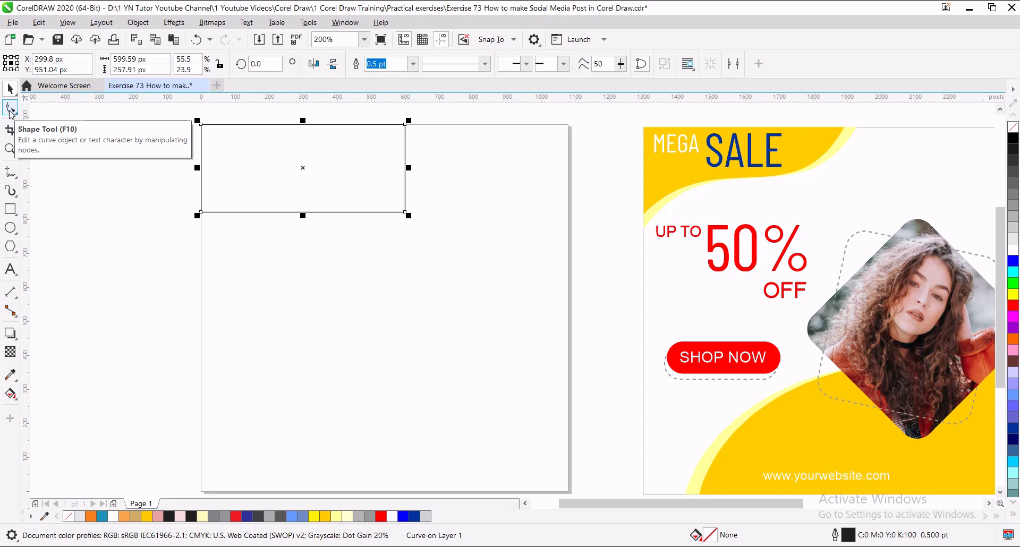
Delete the bottom-right node to form a triangle and bend its diagonal into an S-curve
left_click(10, 108)
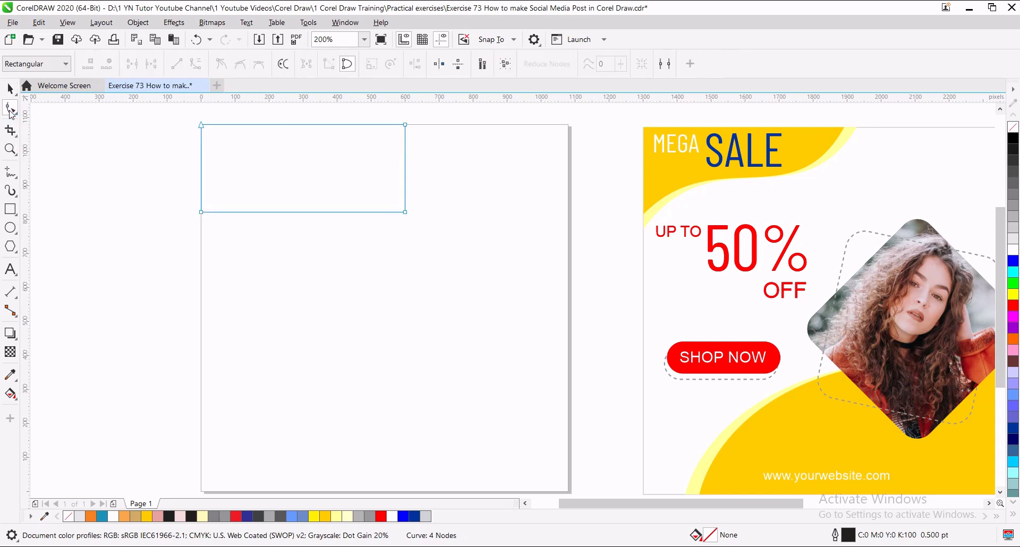
left_click(404, 212)
key("Delete")
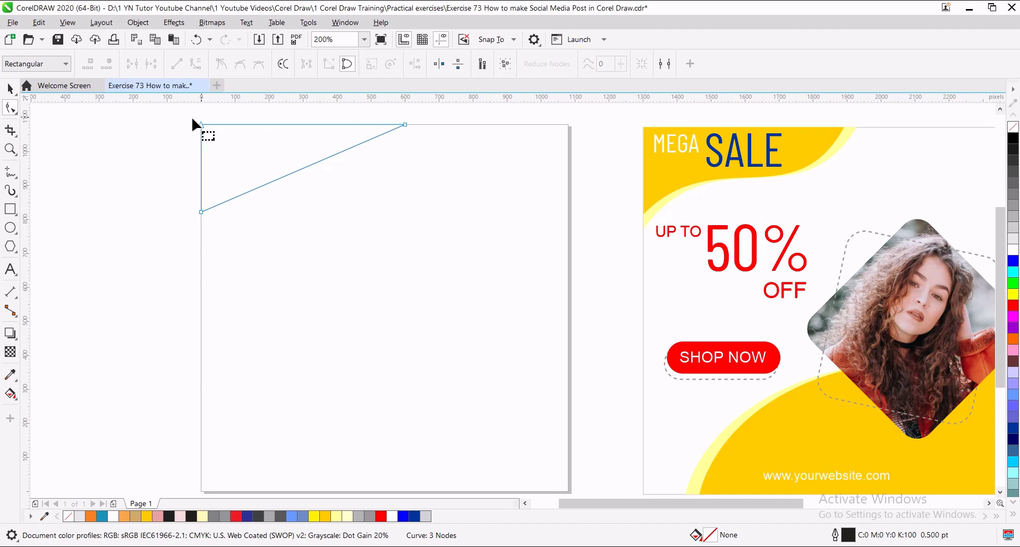
left_click(304, 167)
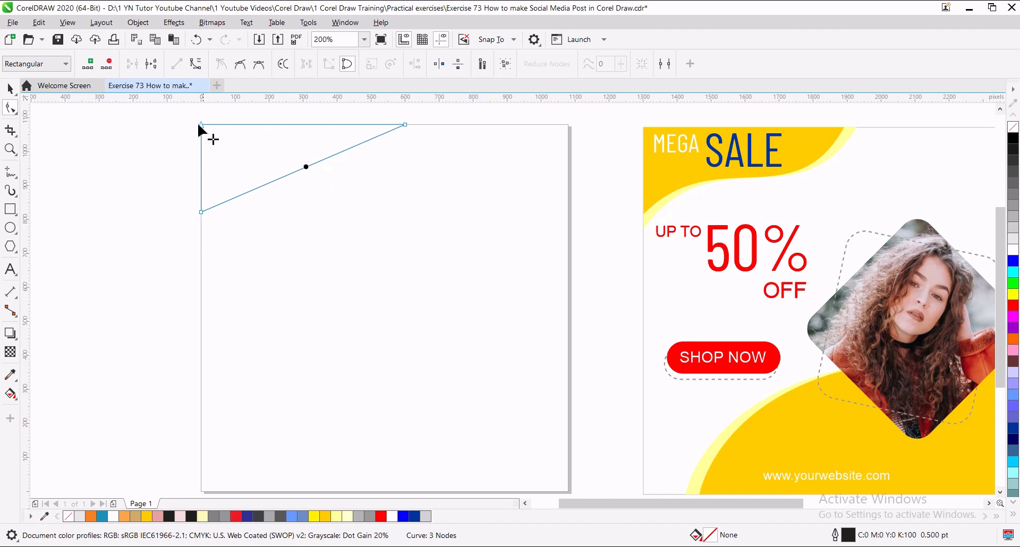
left_click(195, 64)
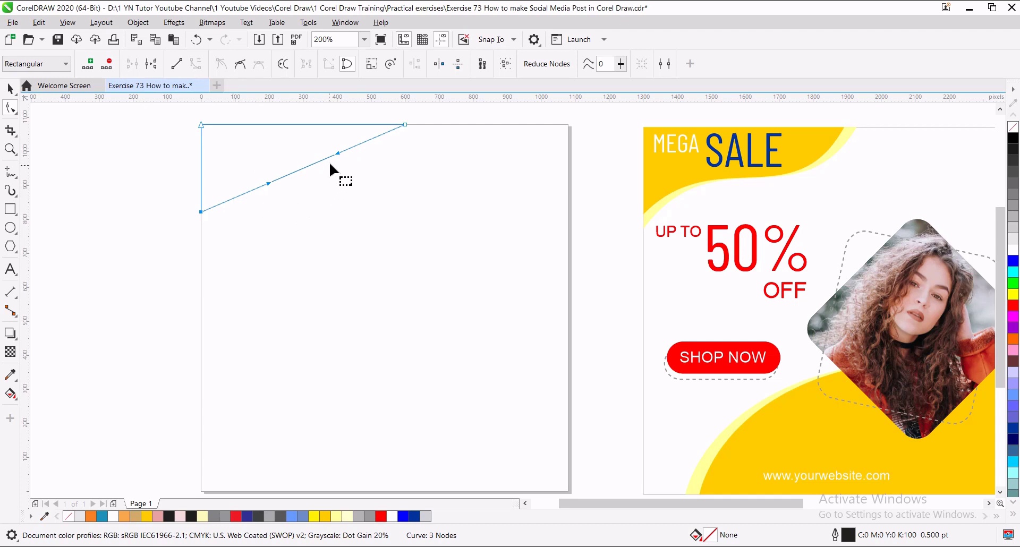
left_click_drag(337, 154, 350, 181)
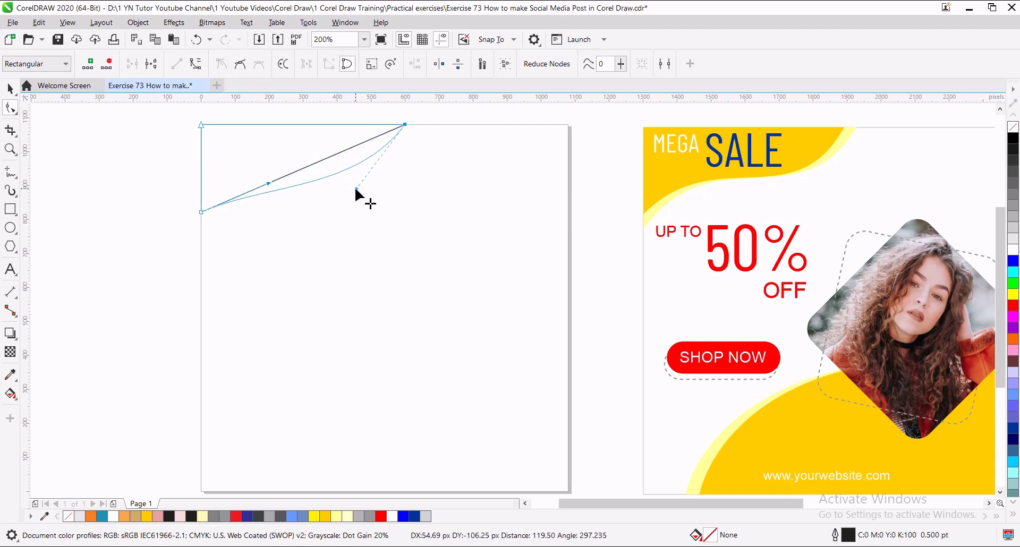
left_click_drag(355, 189, 358, 193)
left_click_drag(268, 183, 257, 143)
key("space")
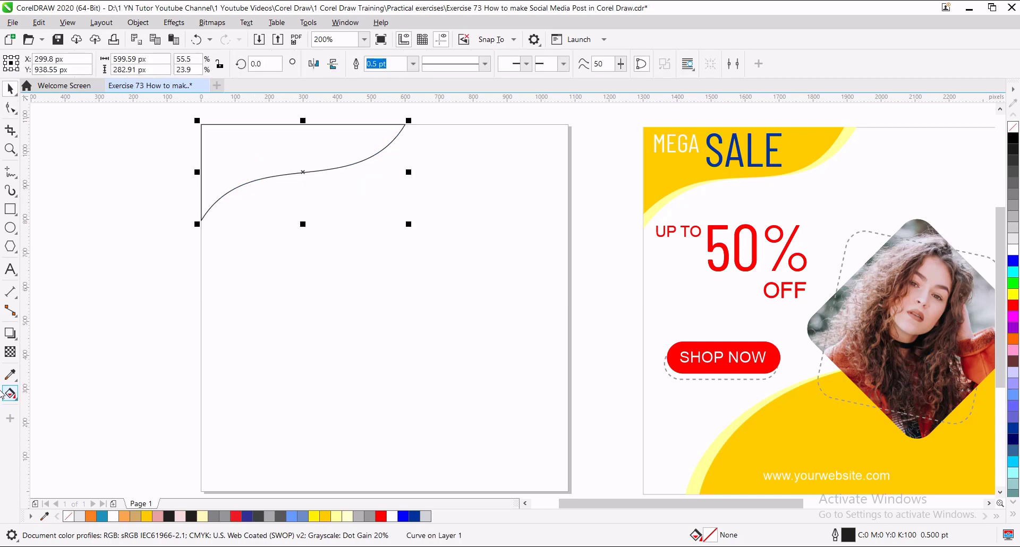
Fill the corner wave with sampled Deep Yellow, remove its outline, and enlarge it slightly
left_click(10, 375)
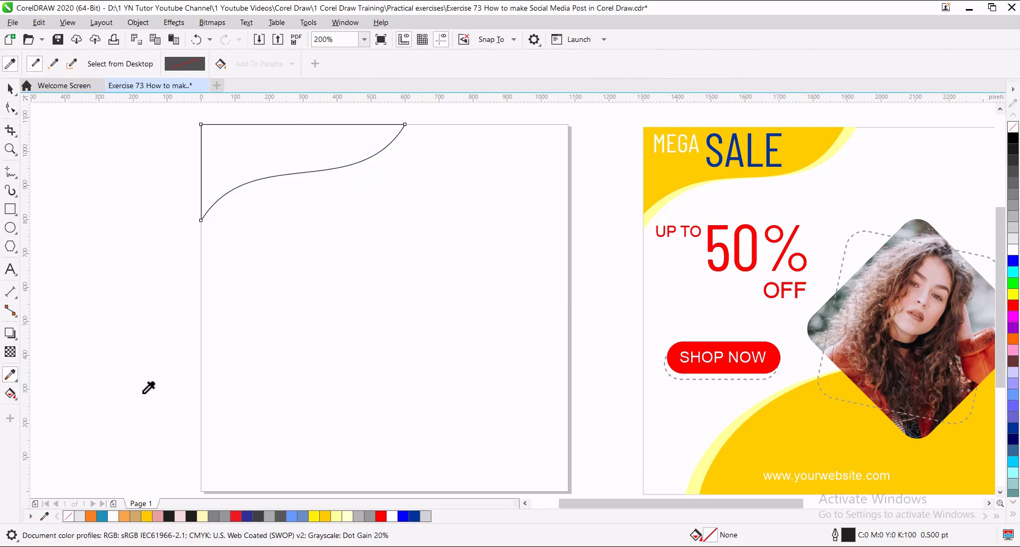
left_click(663, 171)
left_click(304, 150)
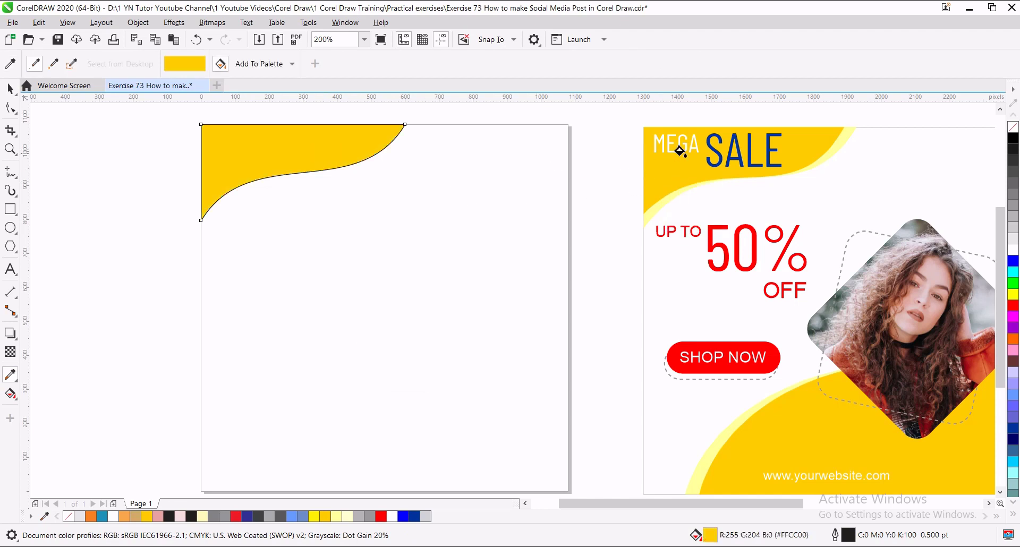
right_click(1012, 126)
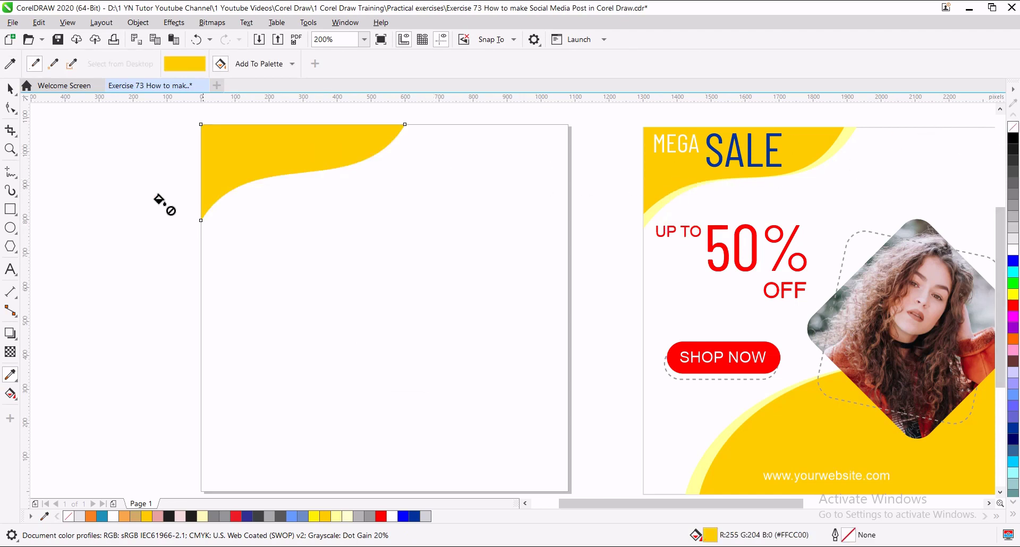
left_click(10, 88)
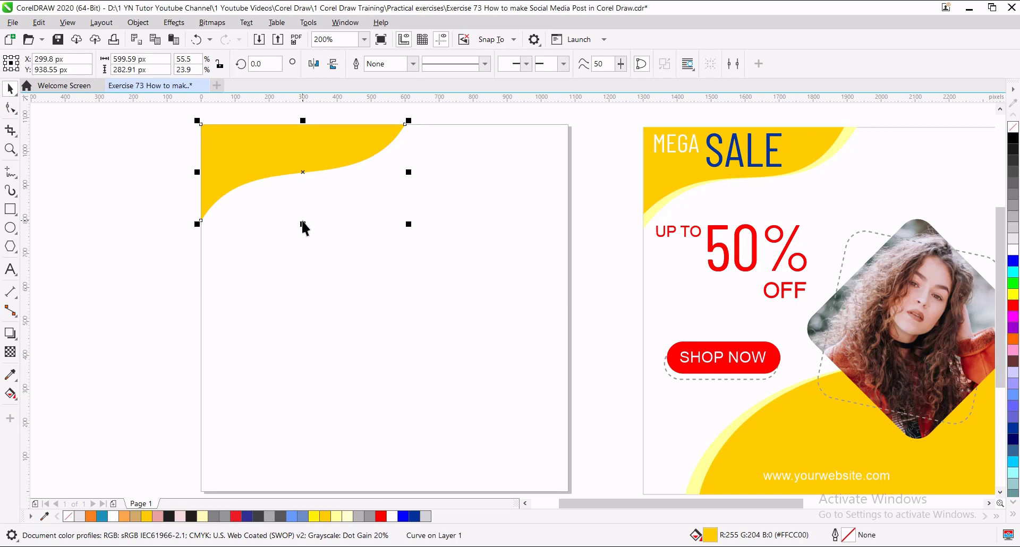
left_click_drag(302, 223, 301, 238)
left_click_drag(407, 179, 418, 179)
Fill the wave with pale Chalk yellow and place a Deep Yellow copy over it
left_click(10, 374)
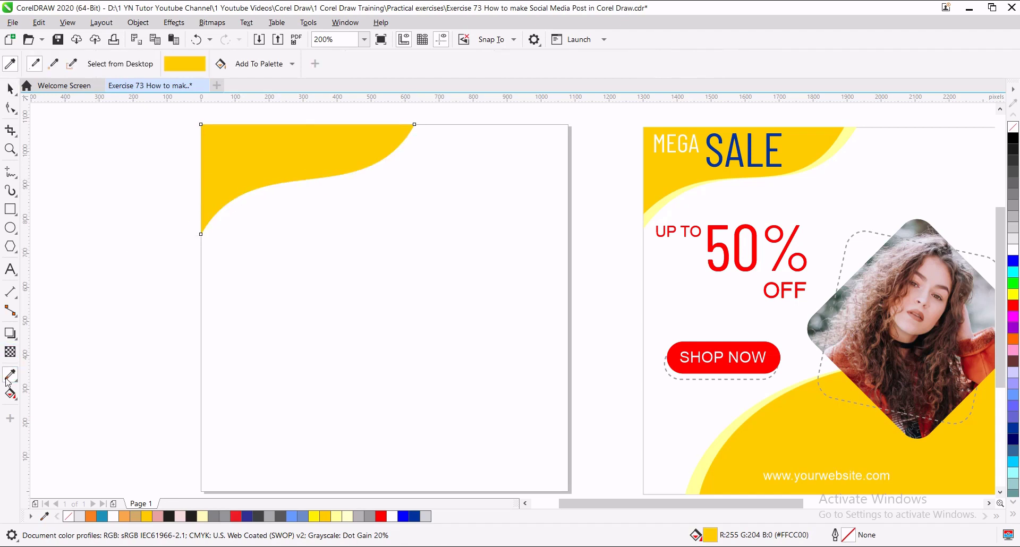
left_click(660, 204)
left_click(273, 146)
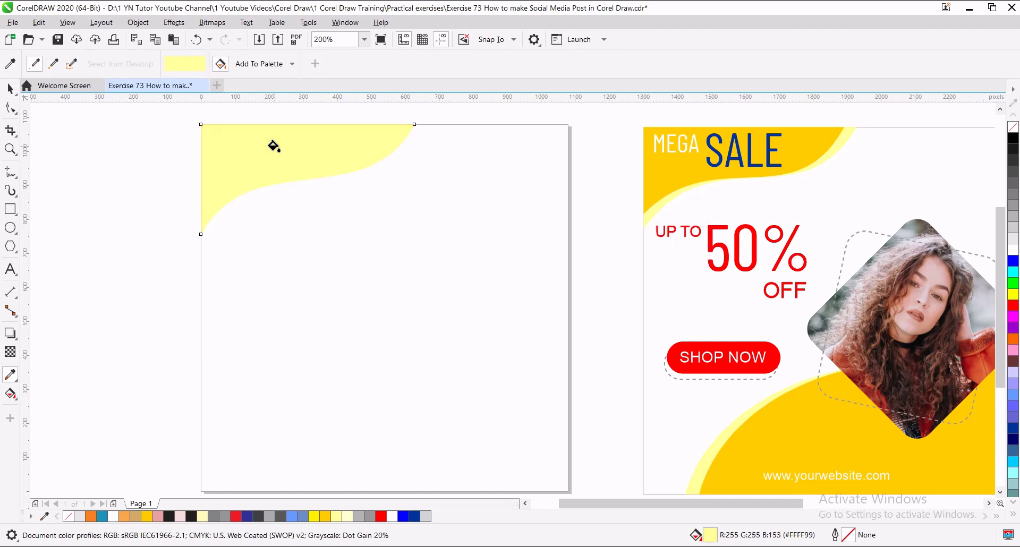
left_click(10, 88)
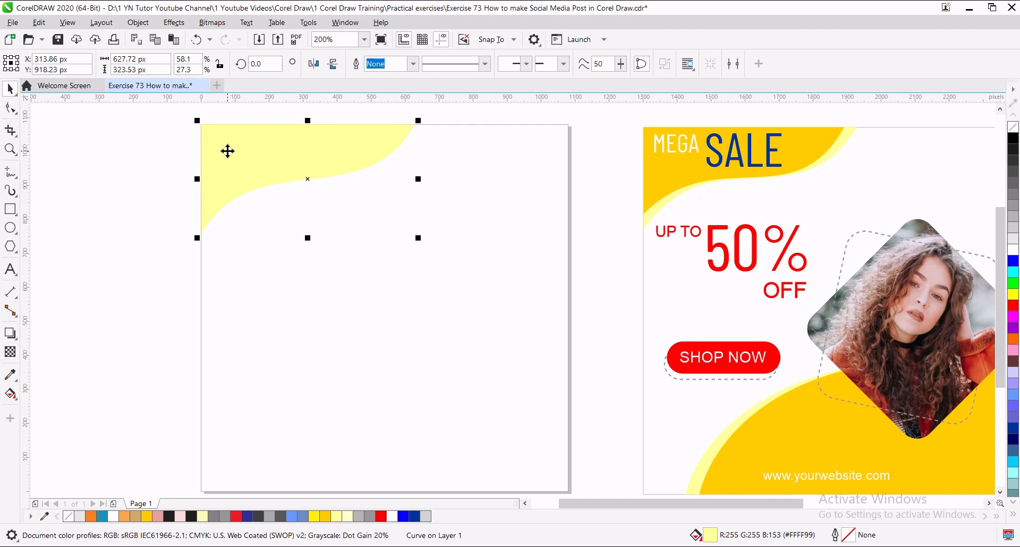
key("ctrl+Page_Down")
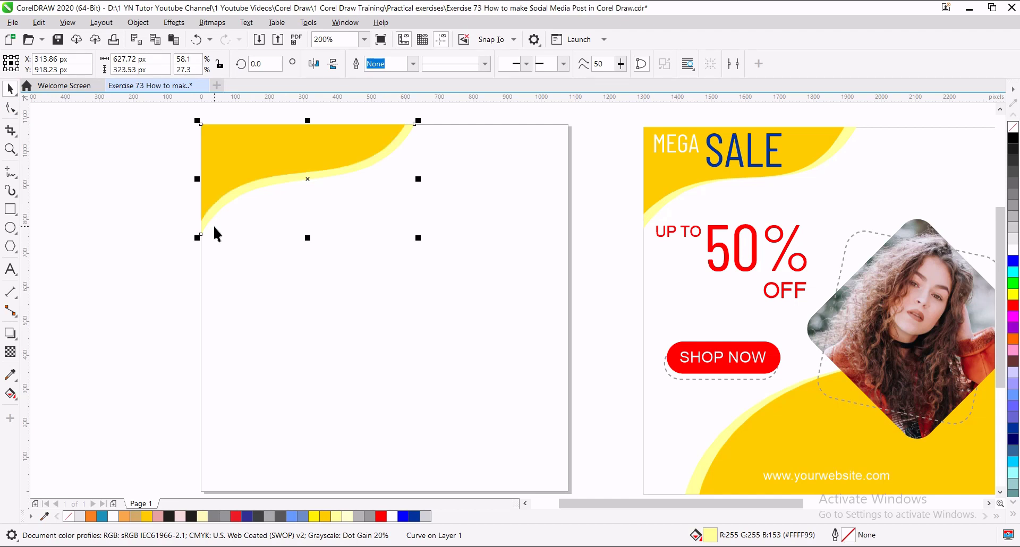
Reshape the top wave's top-right node so the pale yellow band shows wider
left_click(10, 108)
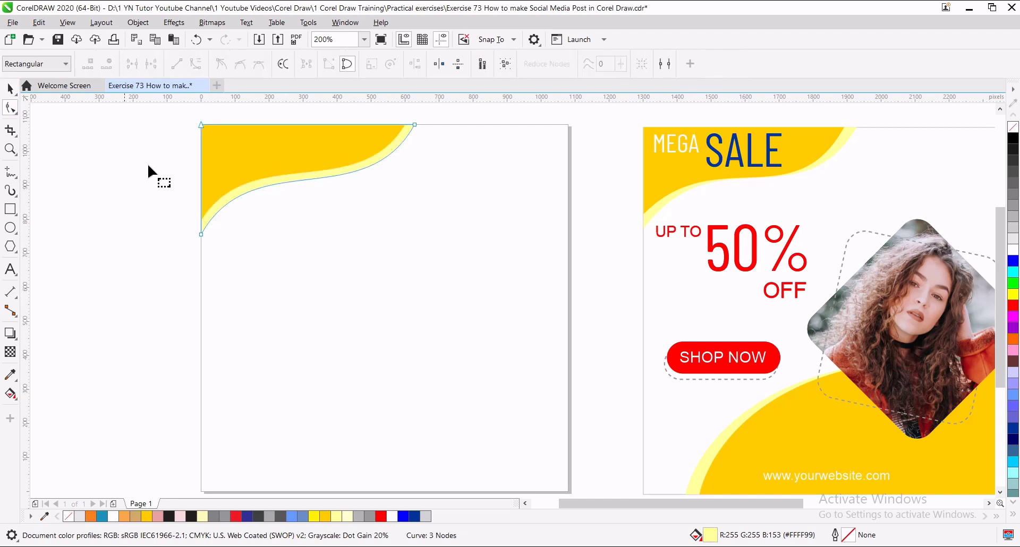
left_click(414, 124)
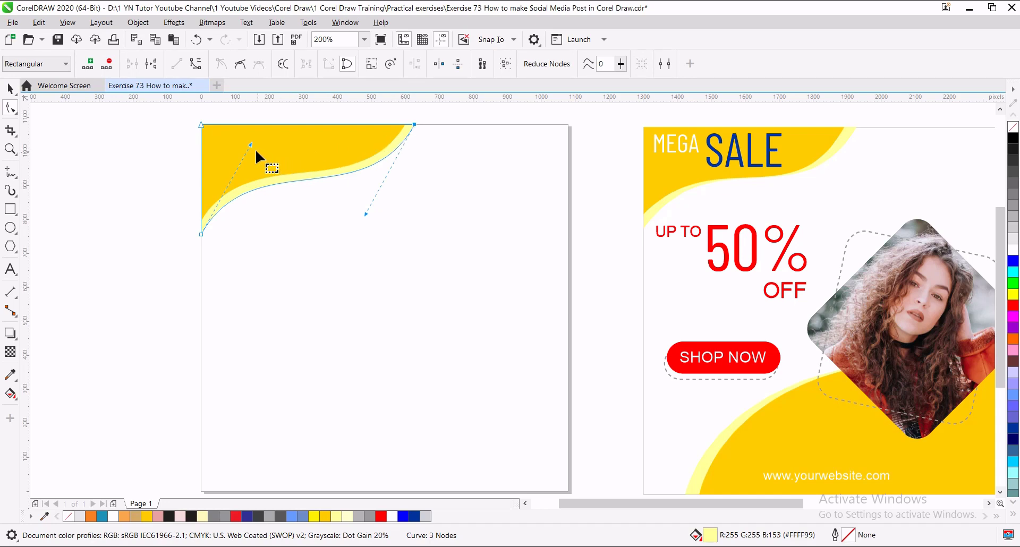
left_click_drag(251, 144, 272, 127)
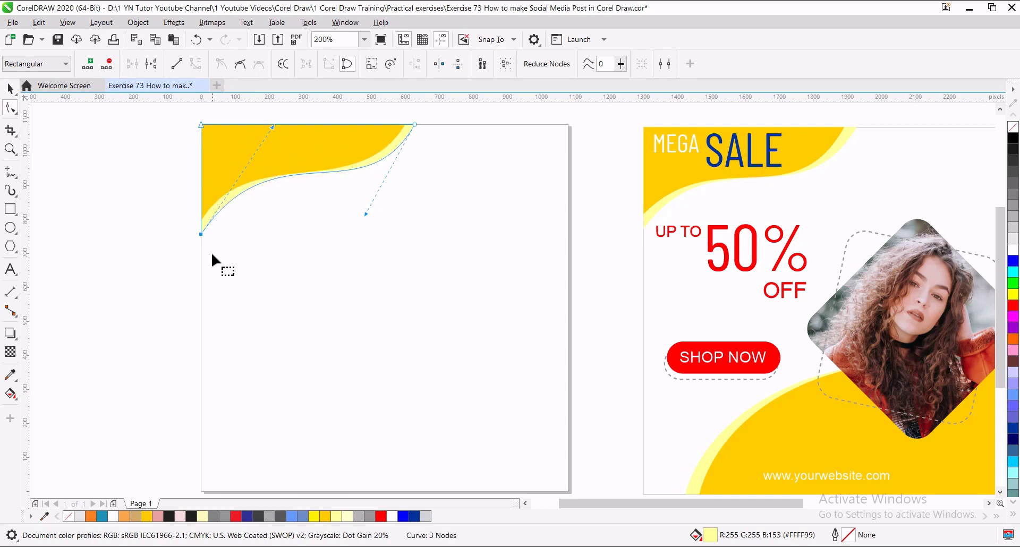
left_click(10, 88)
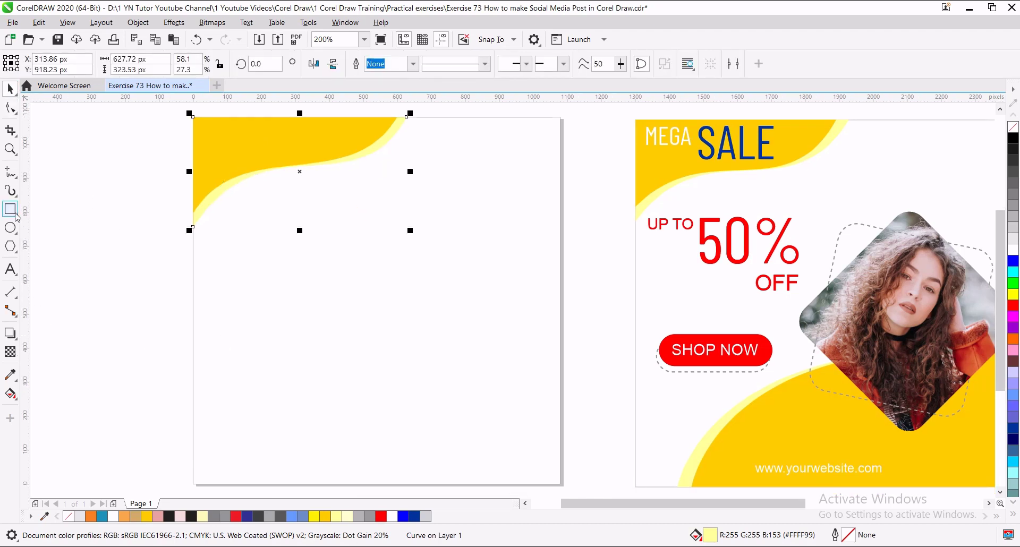
Create a page-sized rectangle, shrink it to the lower-right area, and convert it to curves
left_click(10, 209)
double_click(16, 214)
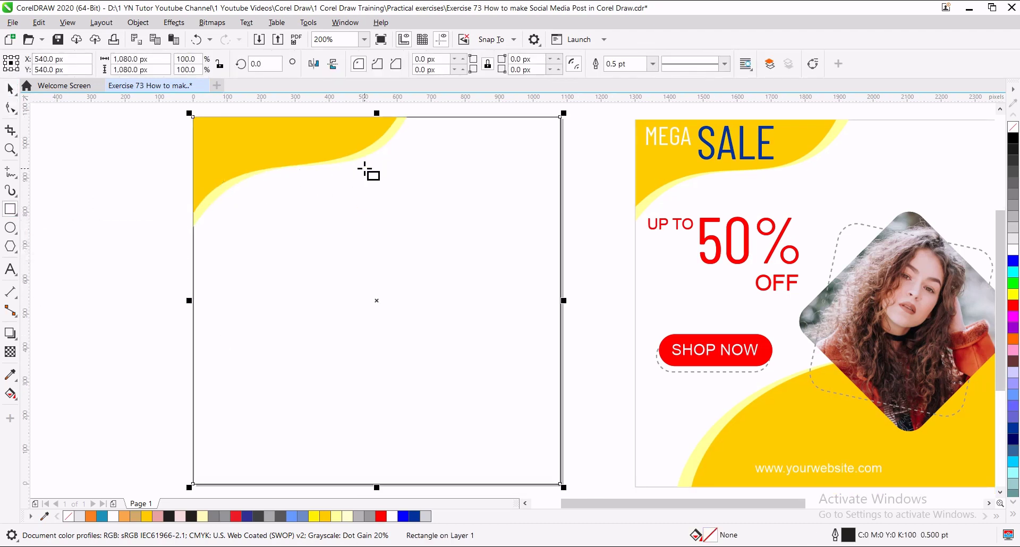
left_click_drag(377, 113, 380, 322)
left_click_drag(190, 403, 254, 403)
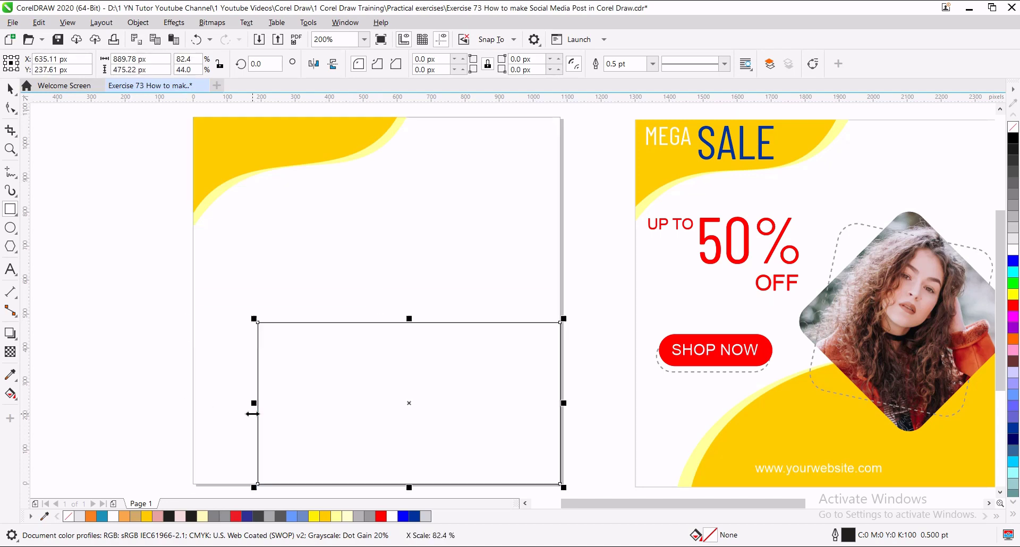
left_click(811, 69)
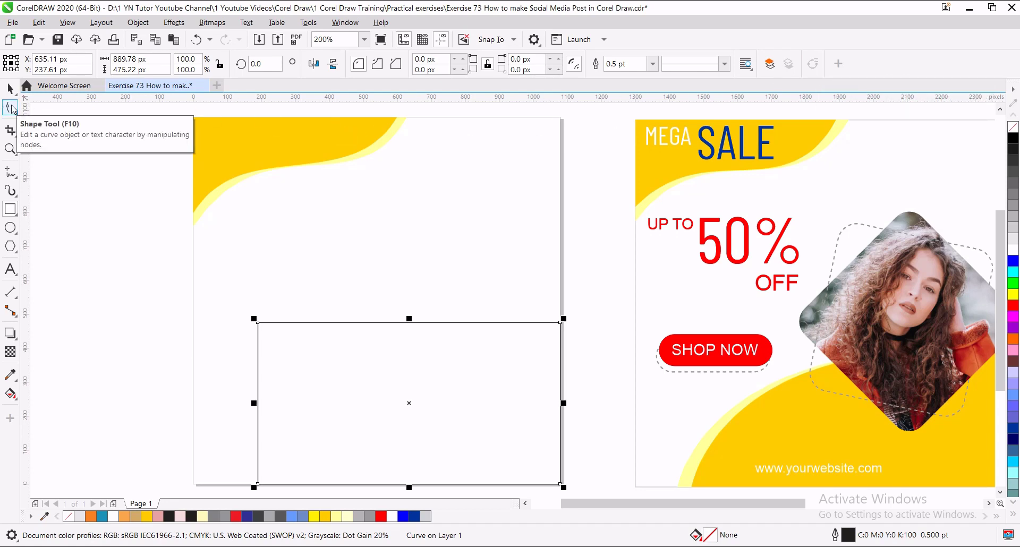
Delete the top-left node and bend the diagonal edge into an S-curve
left_click(10, 108)
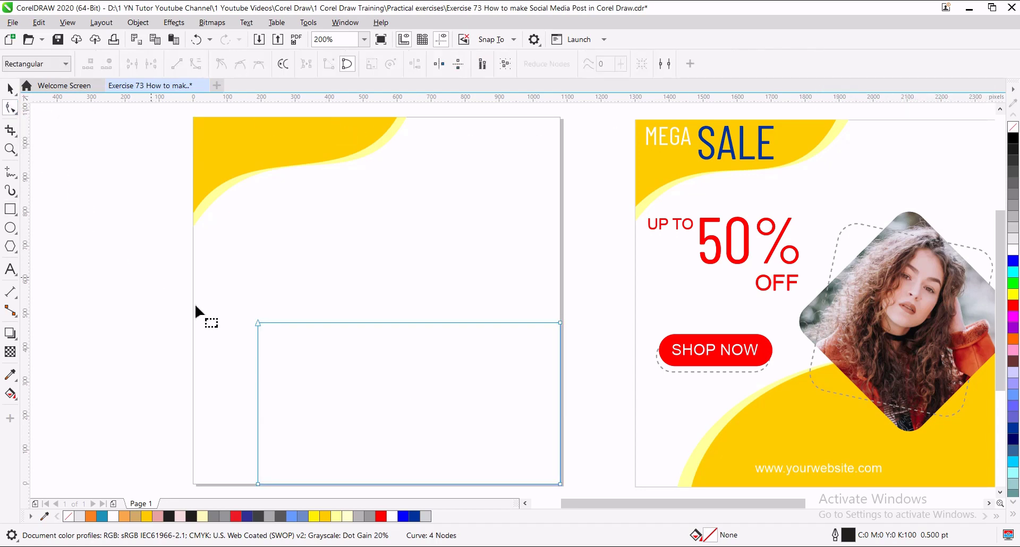
left_click(258, 324)
key("Delete")
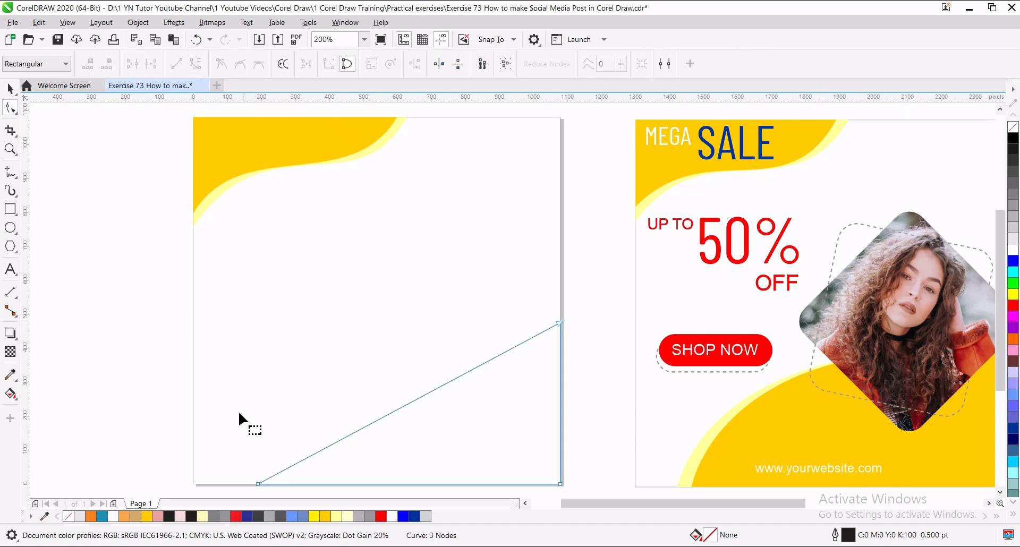
left_click_drag(237, 428, 279, 494)
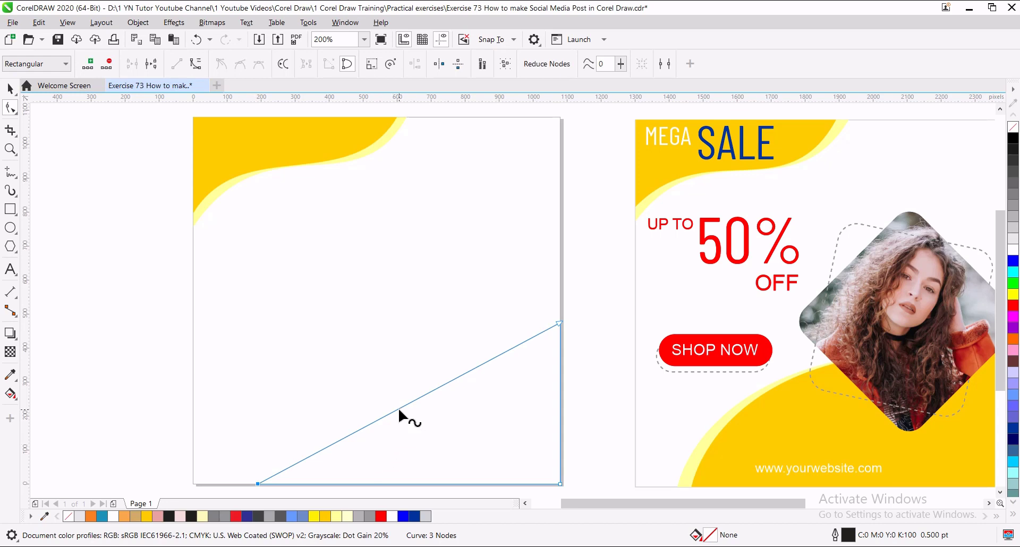
left_click(398, 410)
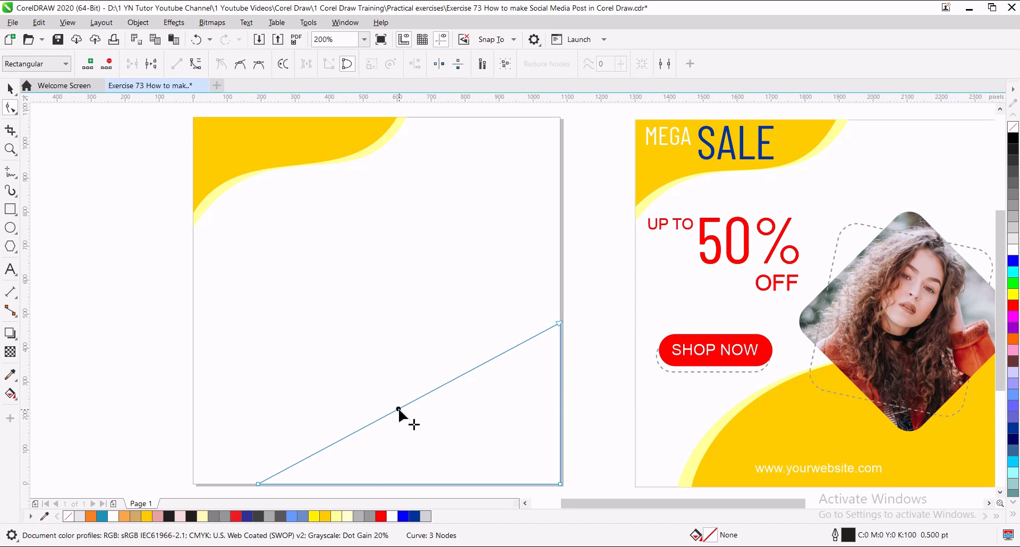
left_click(196, 65)
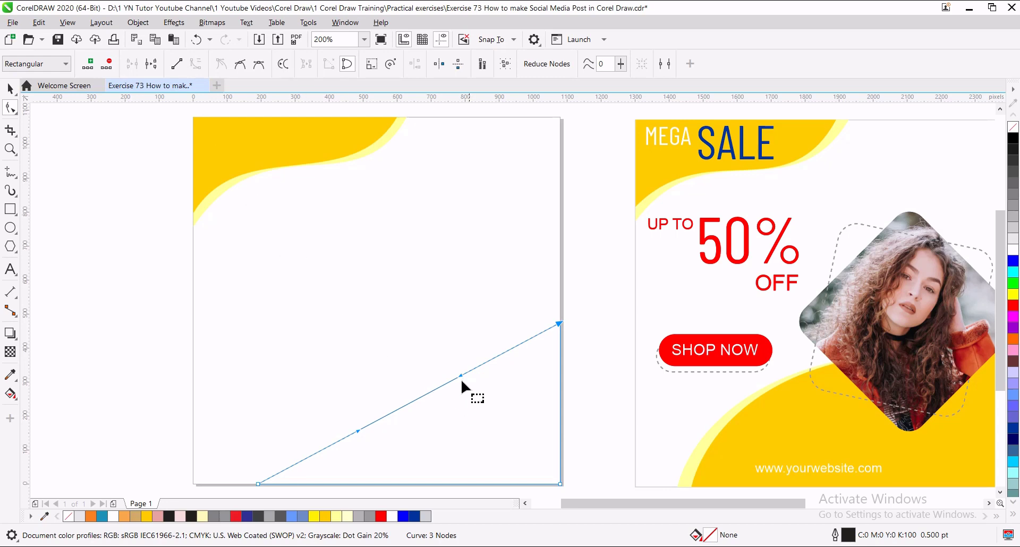
left_click_drag(460, 377, 434, 335)
left_click_drag(358, 432, 274, 402)
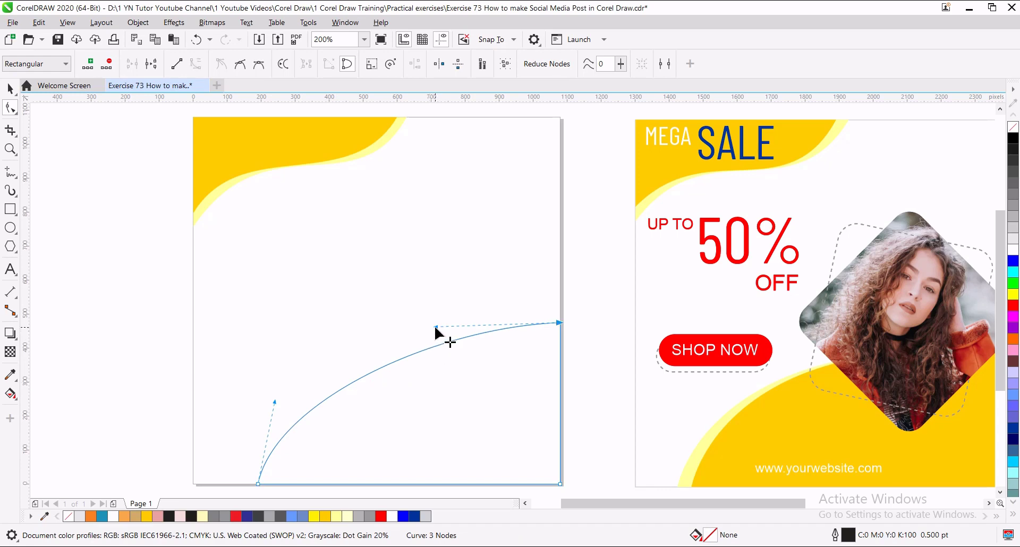
left_click_drag(435, 328, 453, 386)
left_click_drag(274, 402, 288, 361)
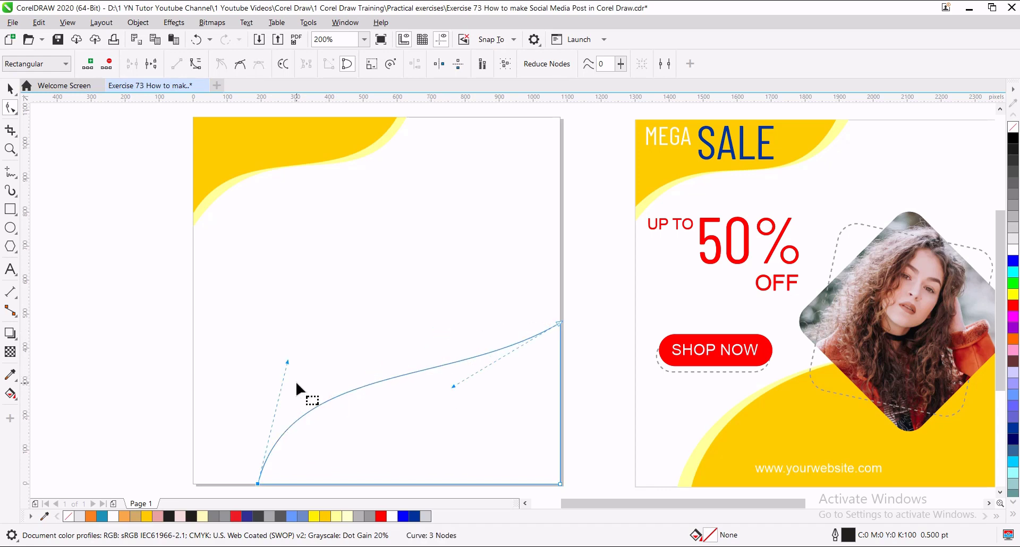
Fill the new wave with sampled Deep Yellow and remove its outline
left_click(11, 374)
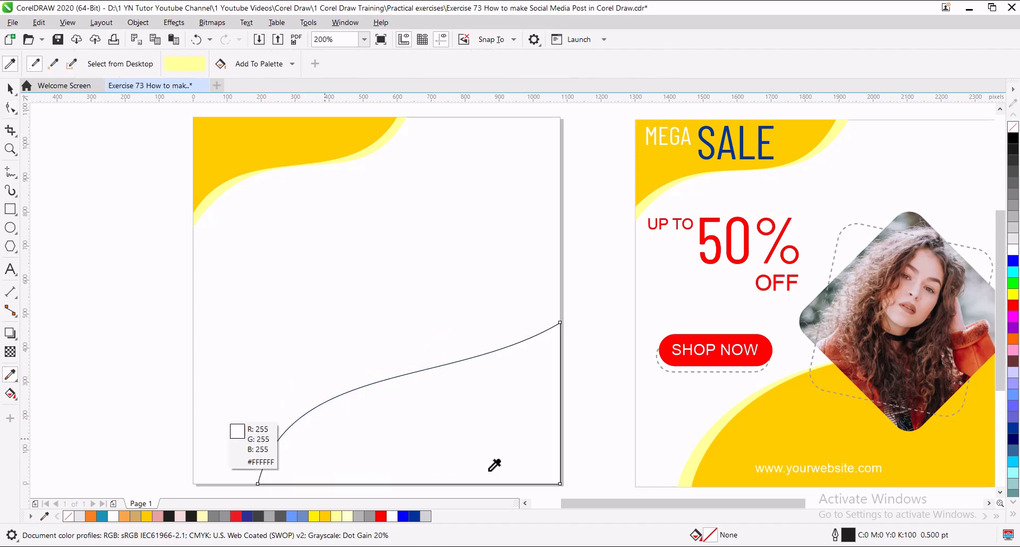
left_click(785, 423)
left_click(399, 420)
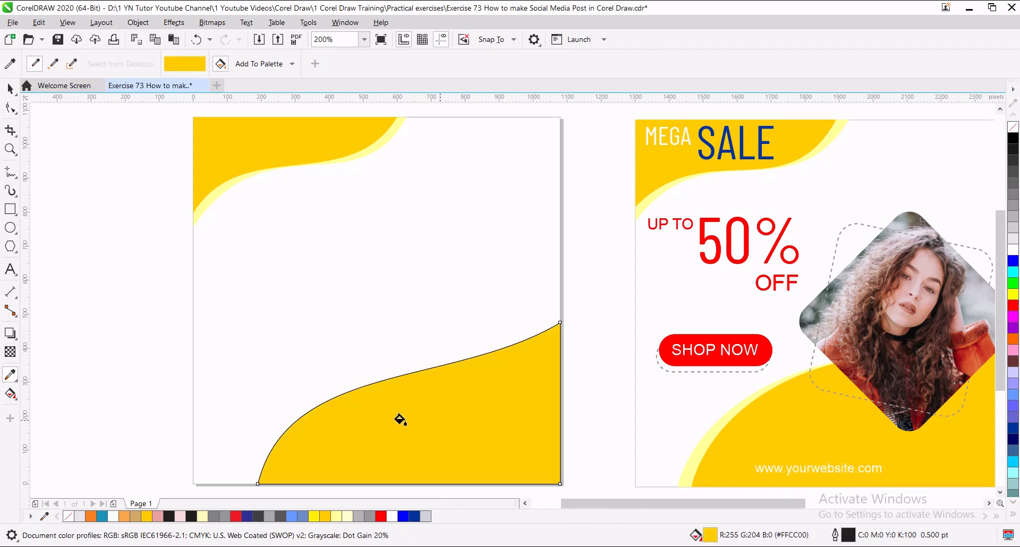
right_click(1014, 128)
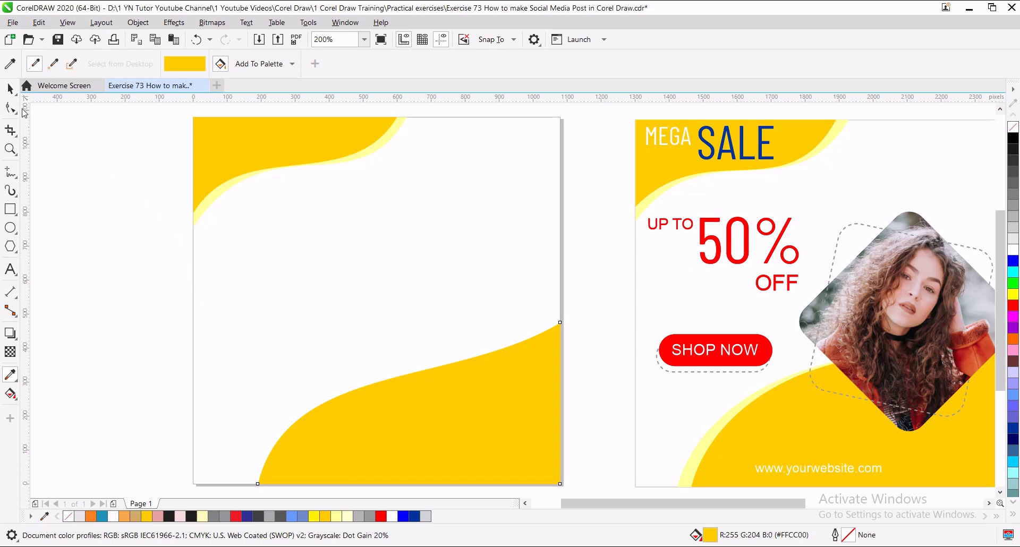
Enlarge the wave slightly, fill it pale yellow, and send it behind the Deep Yellow copy
left_click(11, 89)
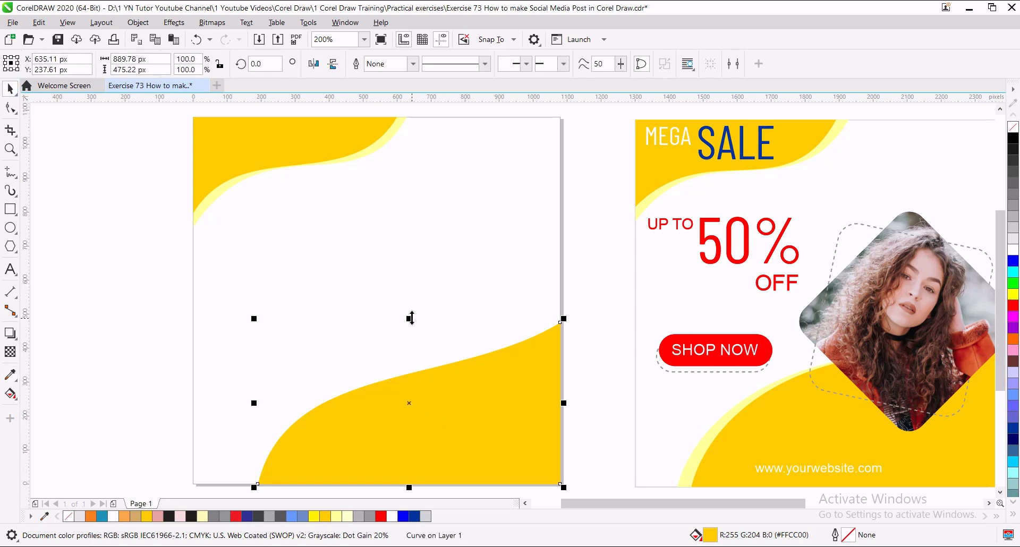
left_click_drag(411, 318, 410, 313)
left_click_drag(254, 401, 243, 401)
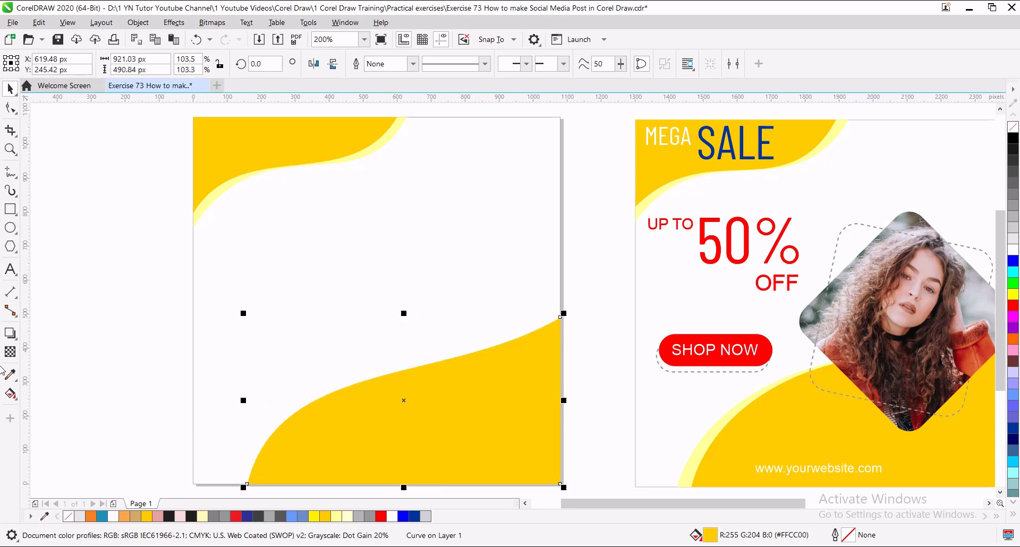
left_click(11, 375)
left_click(716, 428)
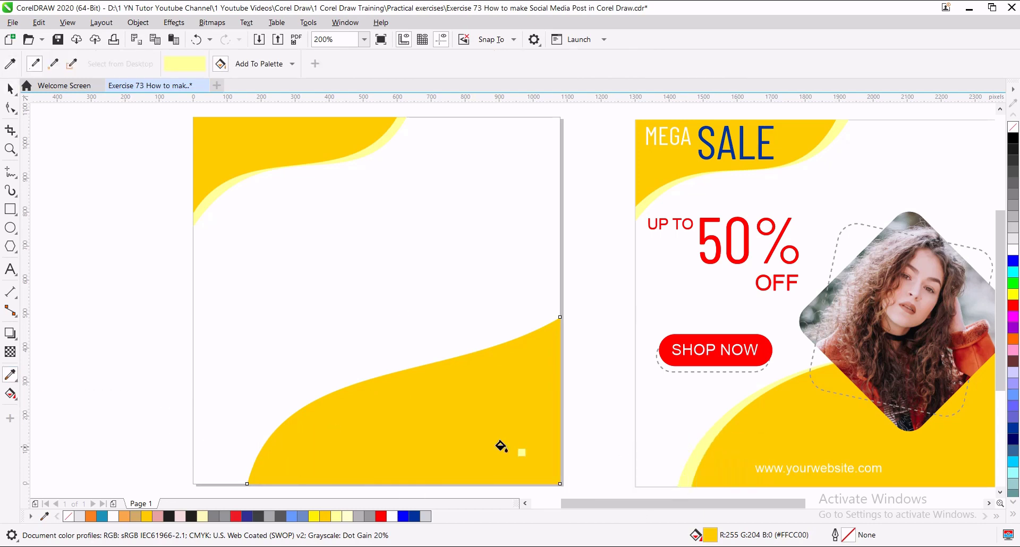
left_click(371, 431)
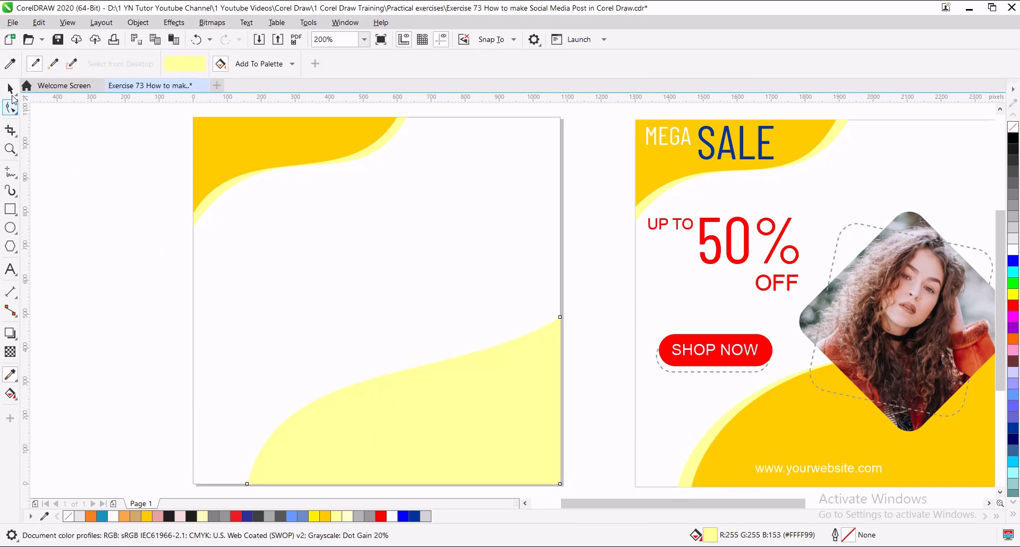
left_click(10, 89)
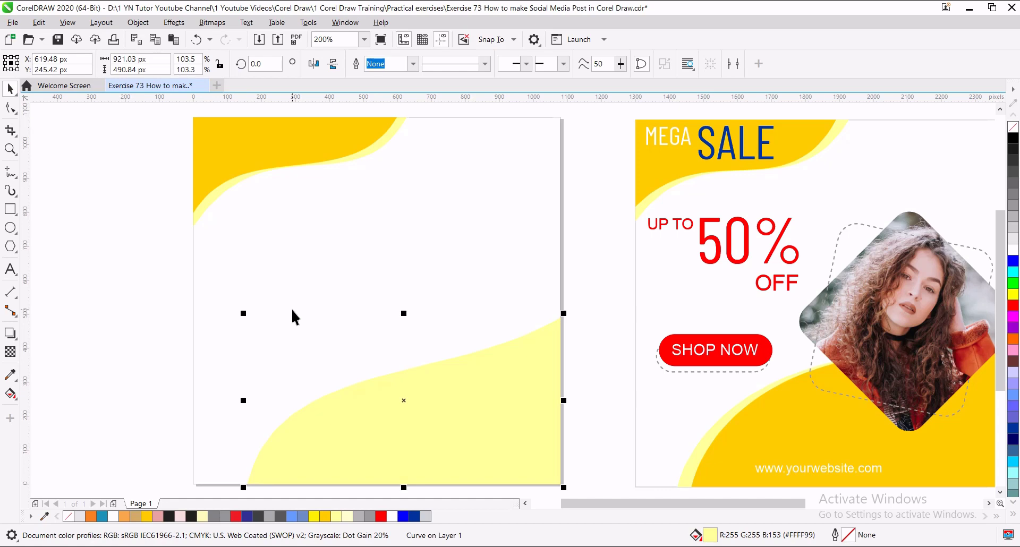
key("ctrl+Page_Down")
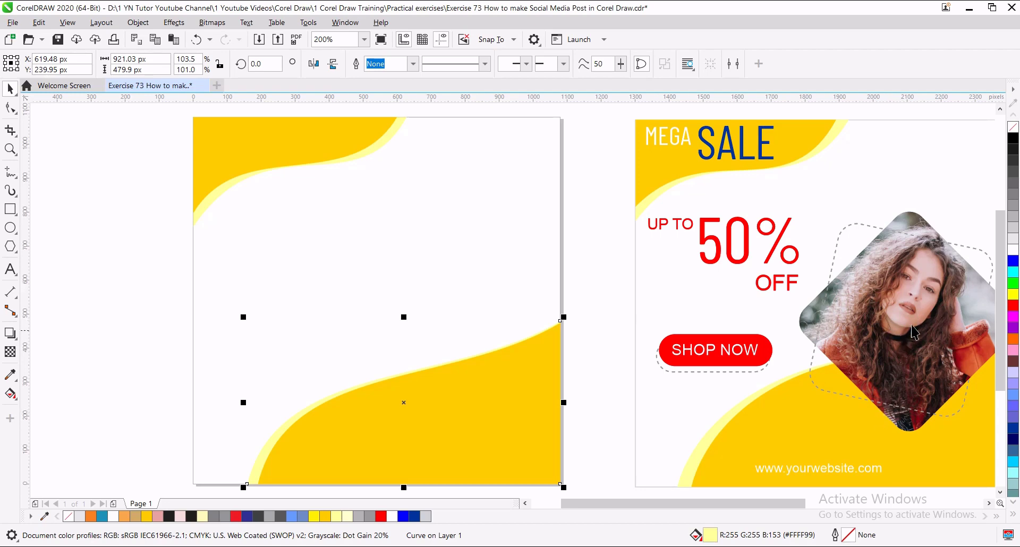
Draw a 425 px square, round its corners by 50 px, and drag a copy leftward
left_click(11, 210)
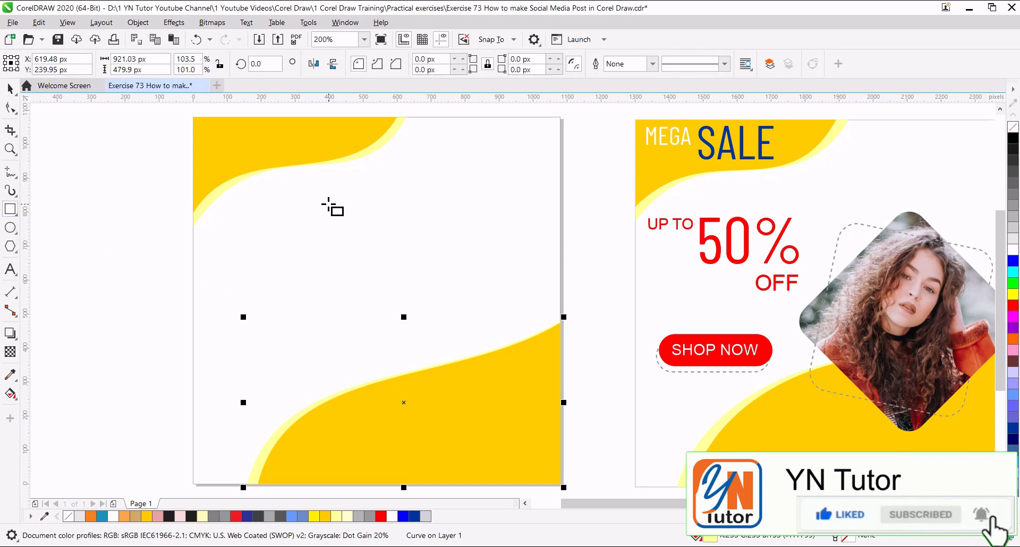
left_click_drag(328, 204, 472, 328)
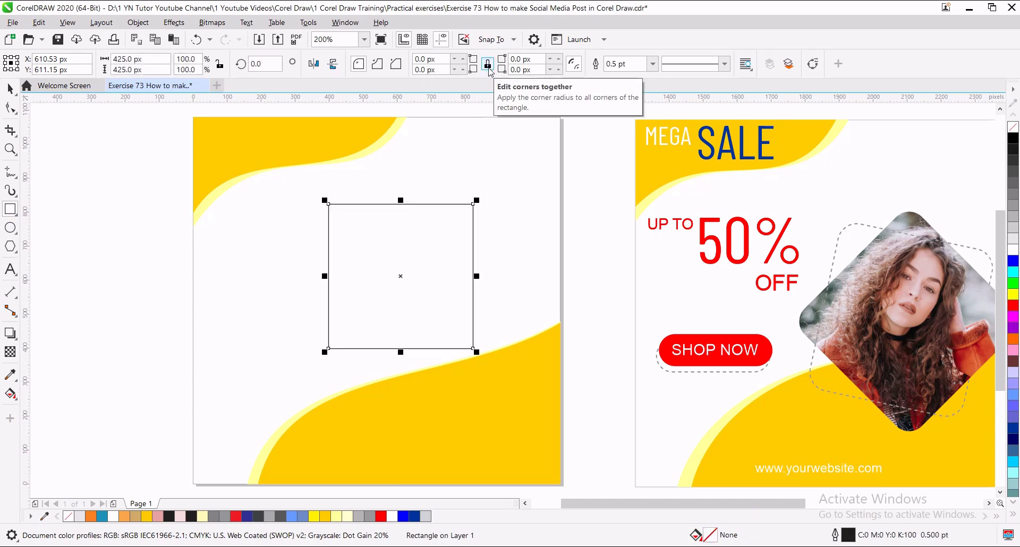
left_click(424, 58)
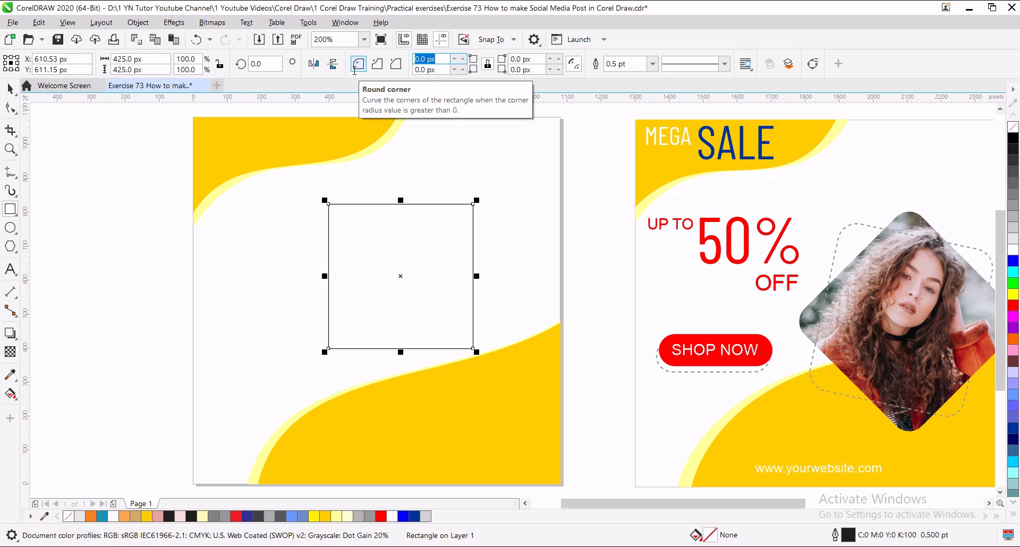
type("50")
key("Return")
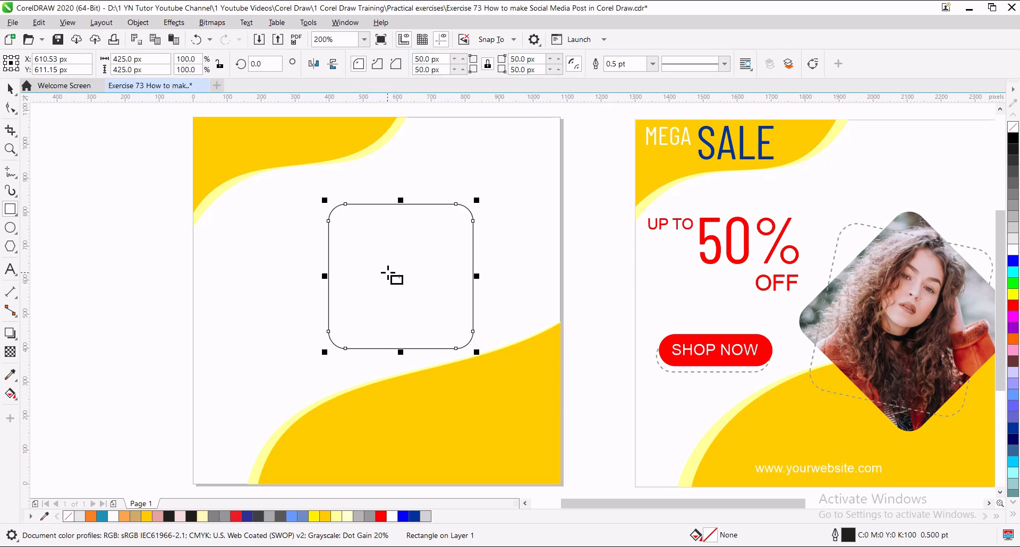
left_click_drag(398, 278, 237, 273)
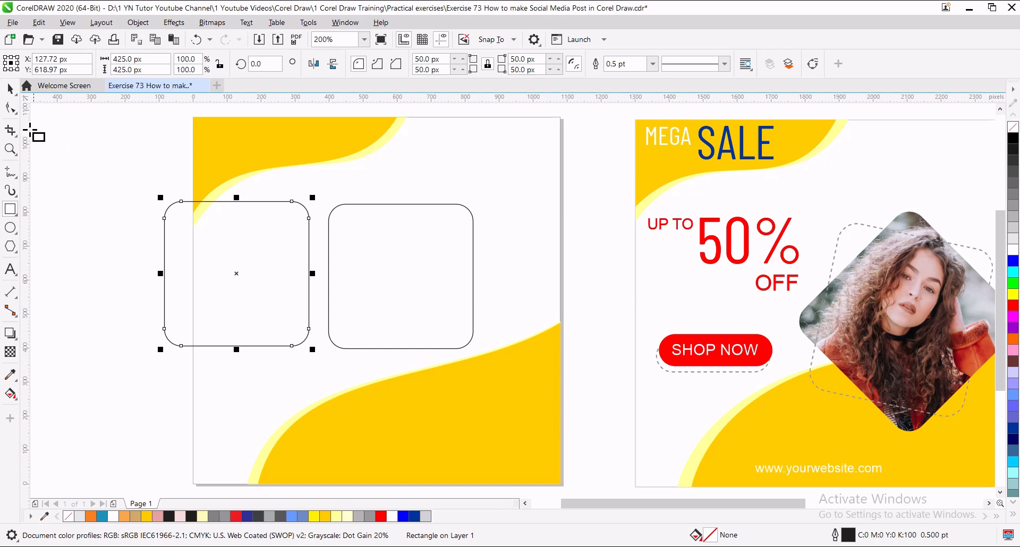
left_click(10, 88)
Make the right rounded square an empty PowerClip frame via Frame Type
left_click(373, 205)
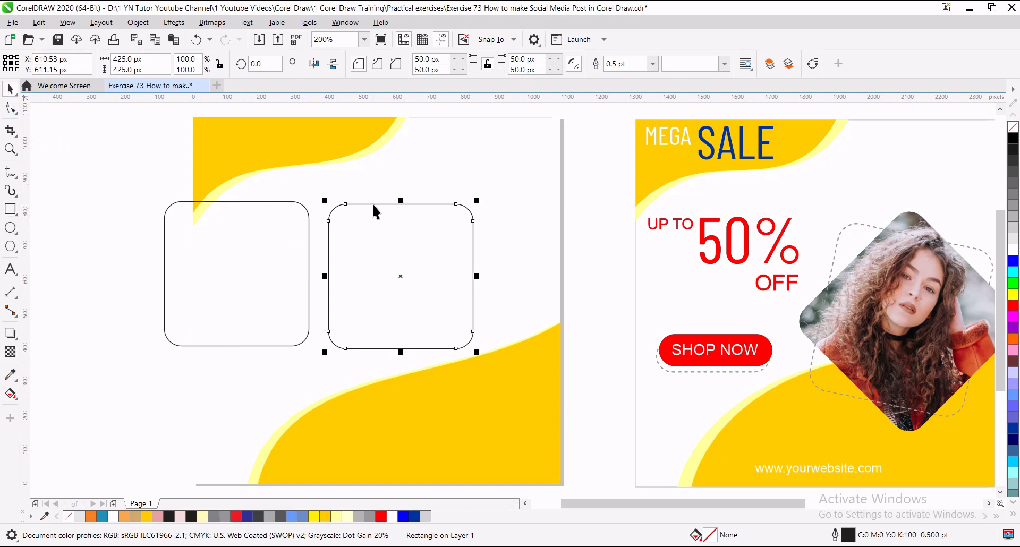
right_click(409, 276)
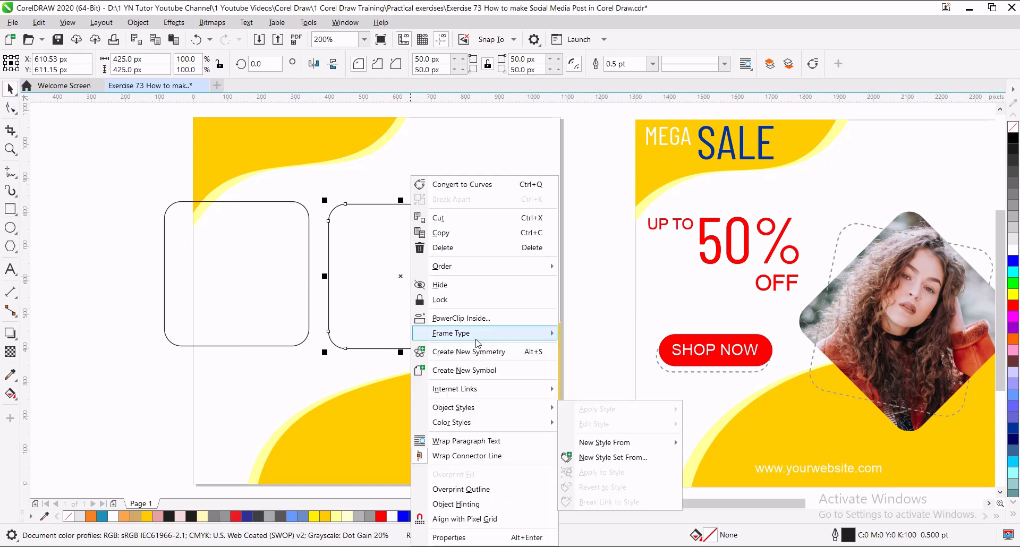
mouse_move(484, 334)
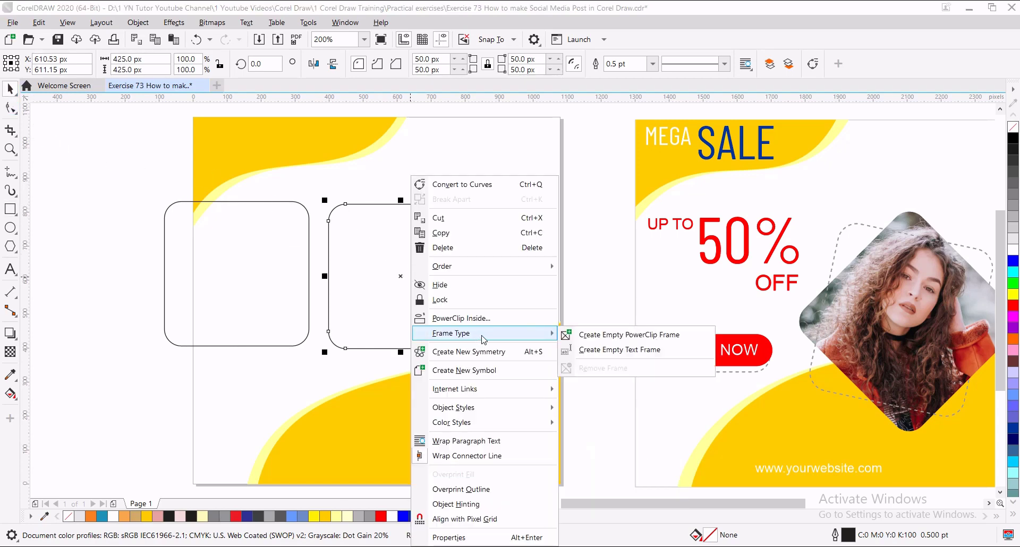
left_click(615, 335)
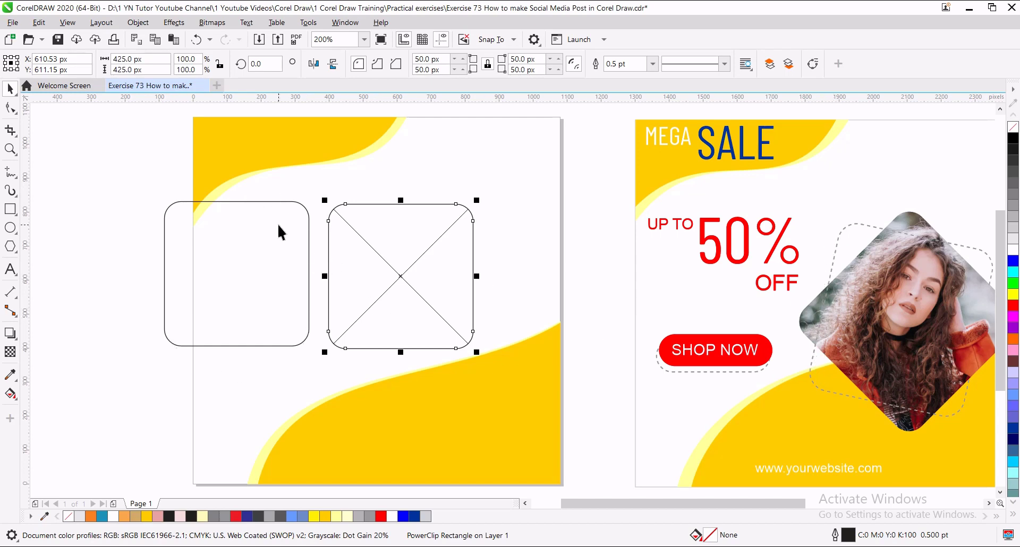
Give the left rounded square a 0.75 pt dashed outline in 50% grey
left_click(247, 202)
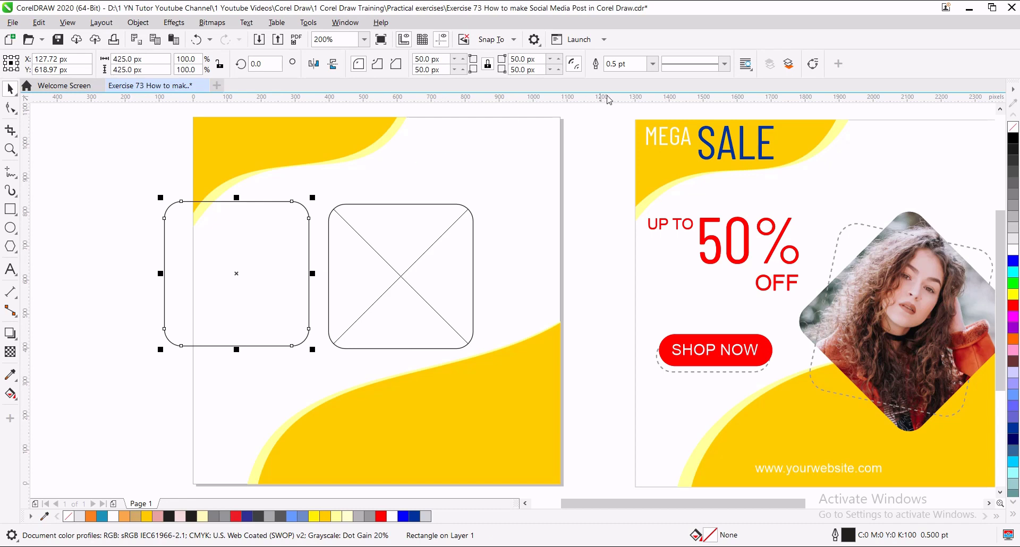
left_click(652, 64)
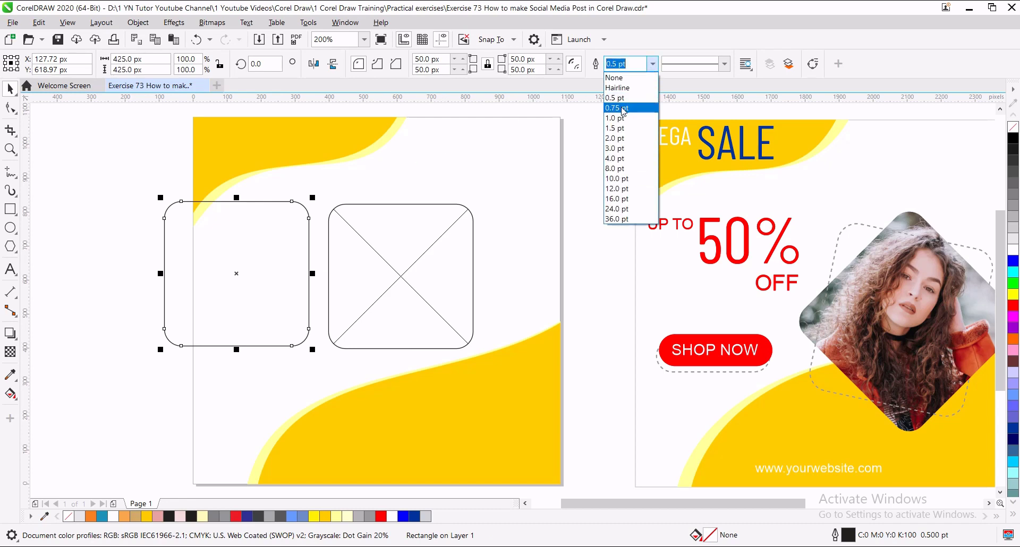
left_click(623, 109)
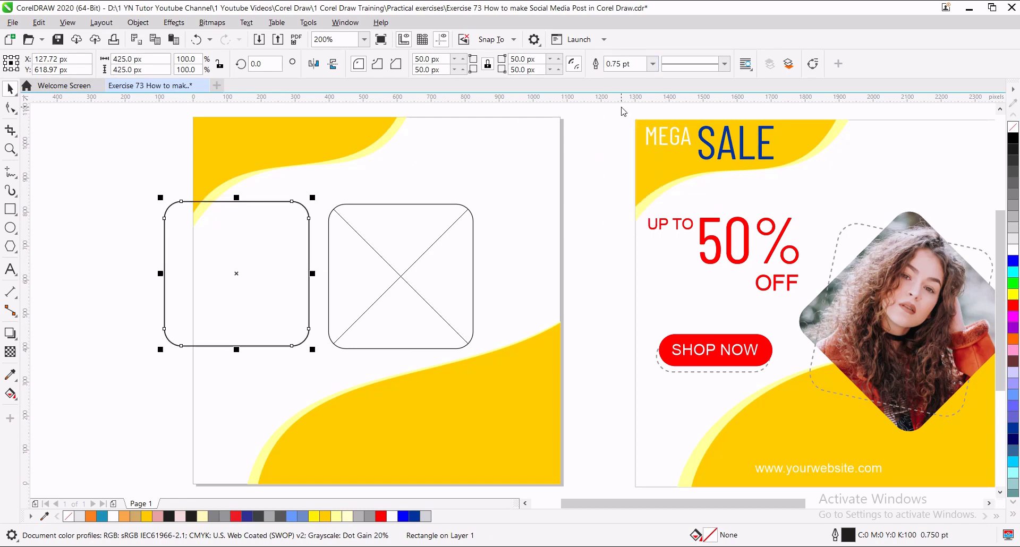
left_click(723, 64)
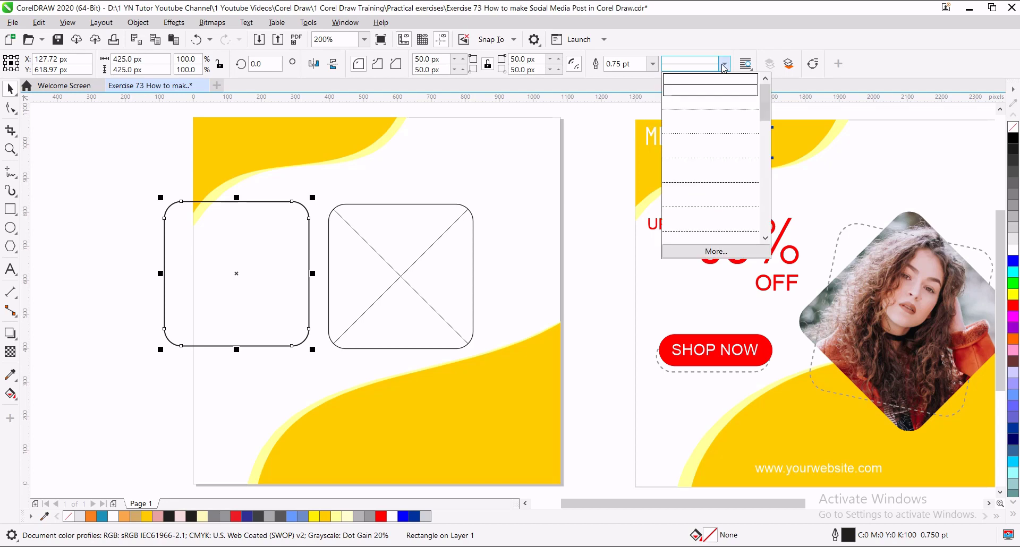
left_click(695, 213)
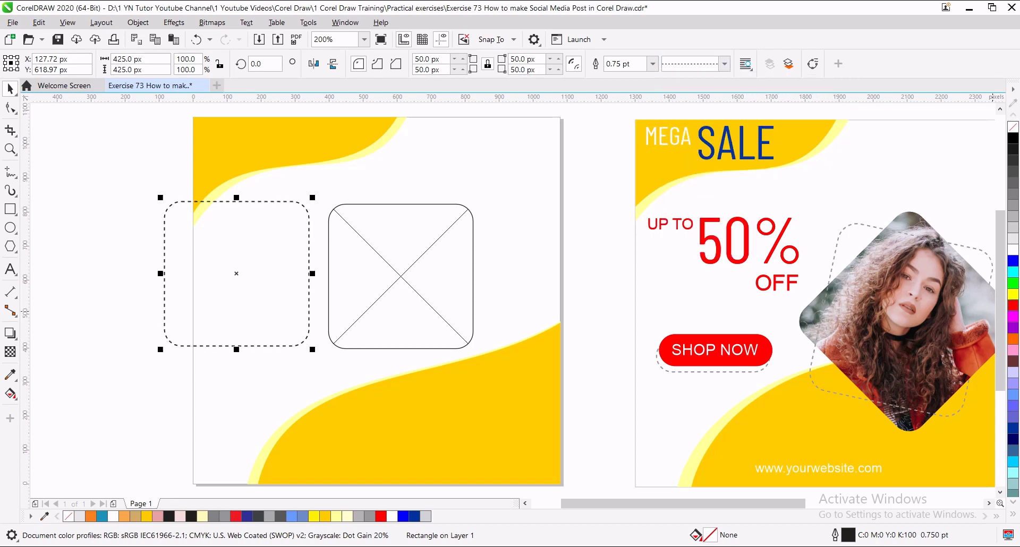
right_click(1013, 201)
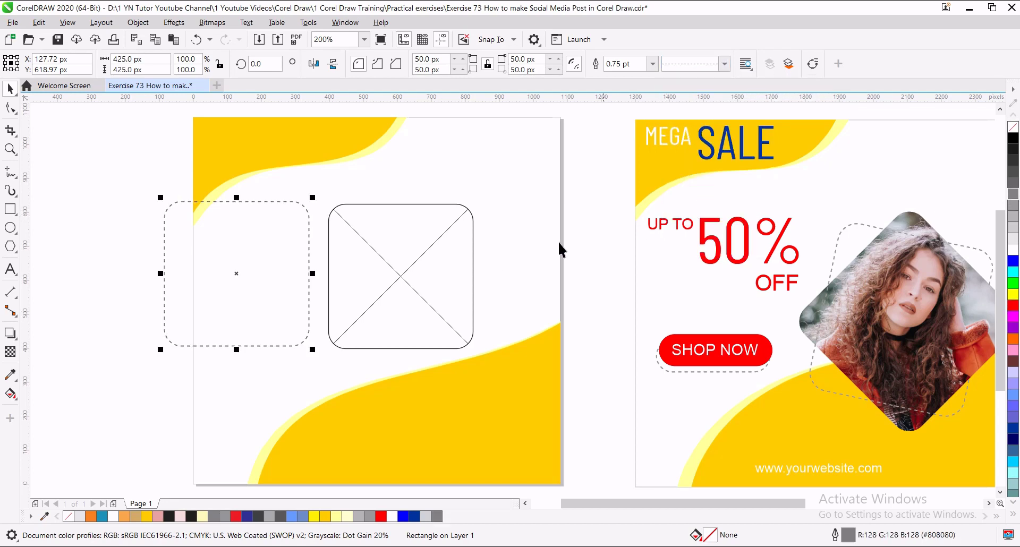
left_click(401, 278)
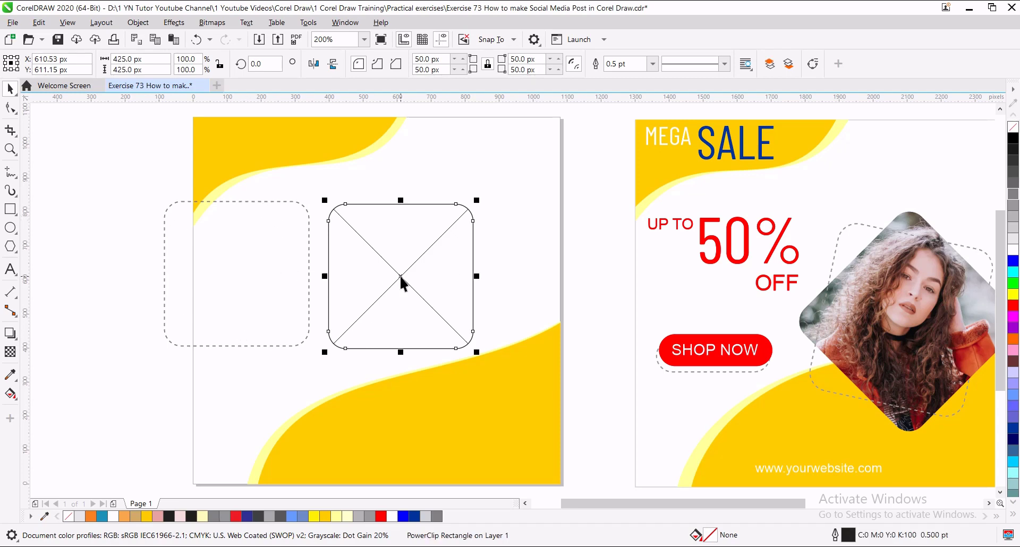
Rotate the placeholder frame to 46.888° into a diamond and move it to the right
left_click(467, 216)
left_click_drag(475, 196, 367, 183)
left_click_drag(416, 289, 474, 309)
Place the woman's photo inside the diamond PowerClip frame
scroll(474, 309, "down", 1)
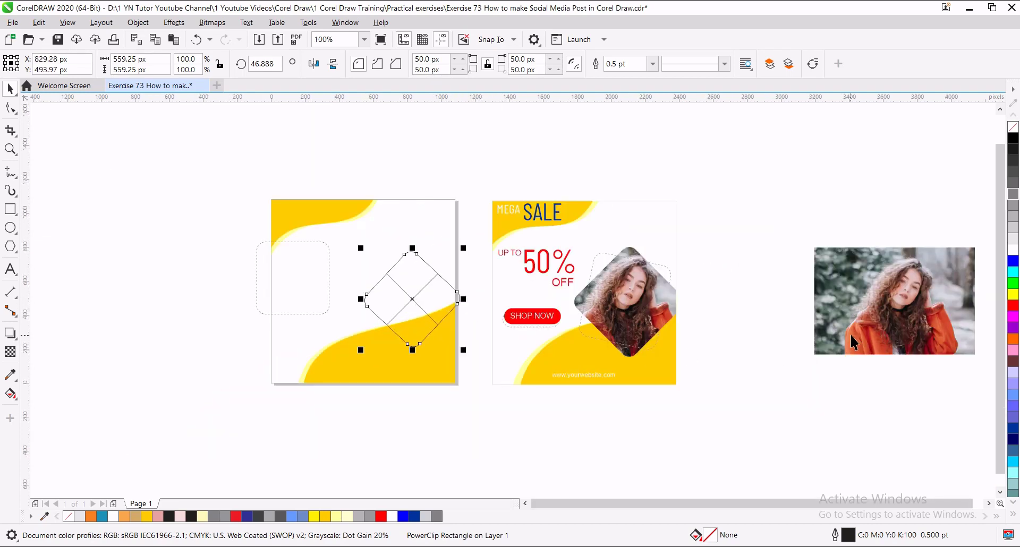
left_click_drag(855, 340, 201, 300)
scroll(201, 300, "up", 1)
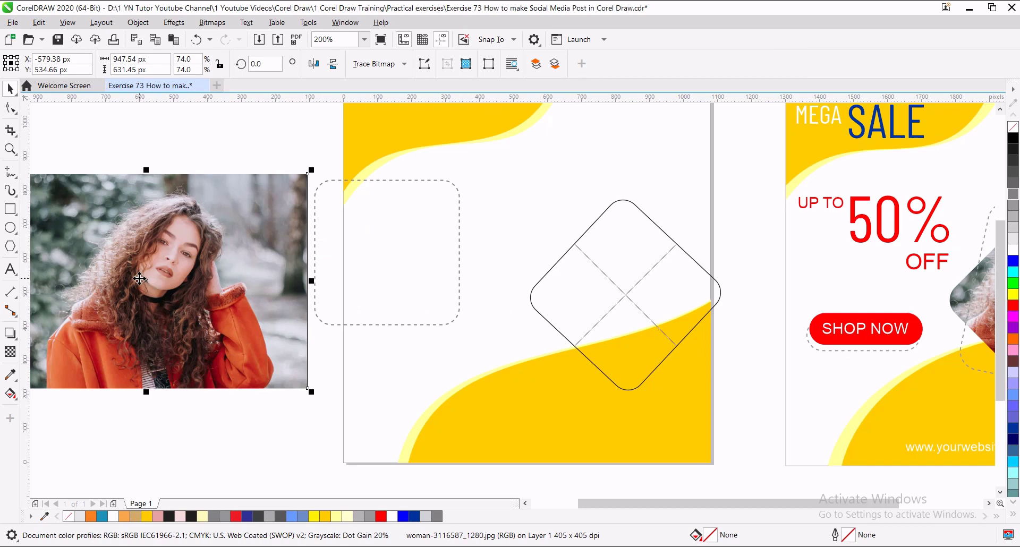
left_click_drag(139, 279, 593, 300)
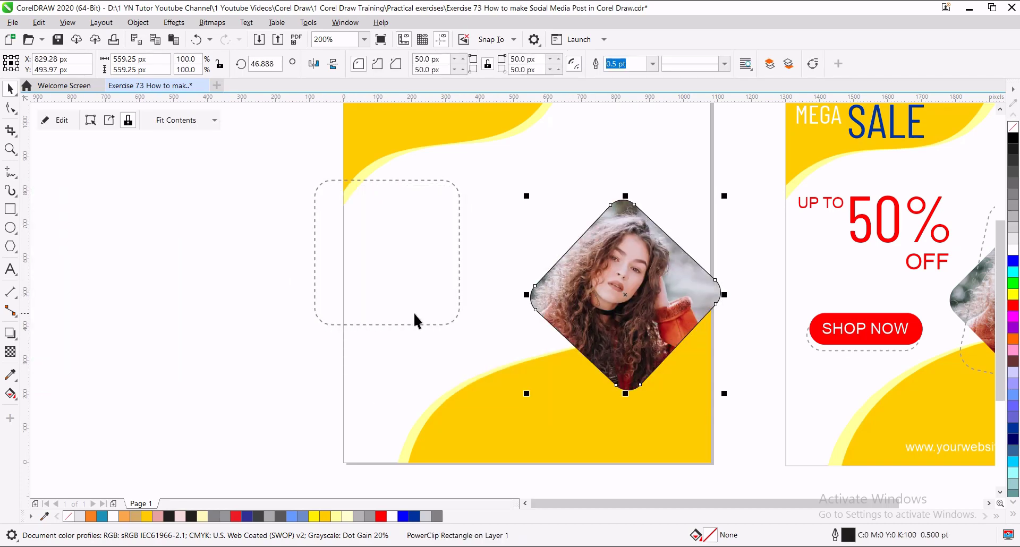
Remove the diamond frame's outline using the no-colour swatch
right_click(1014, 130)
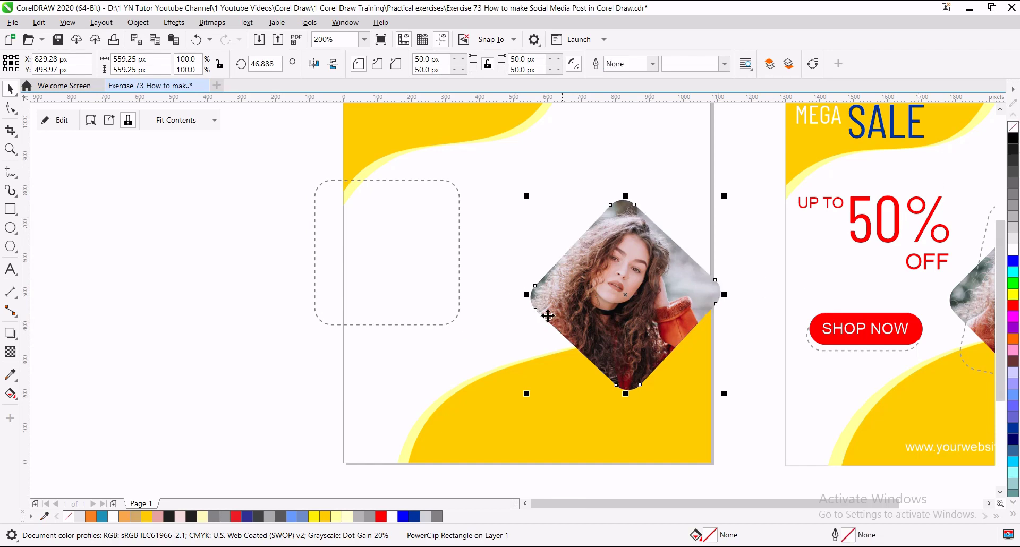
scroll(614, 296, "right", 7)
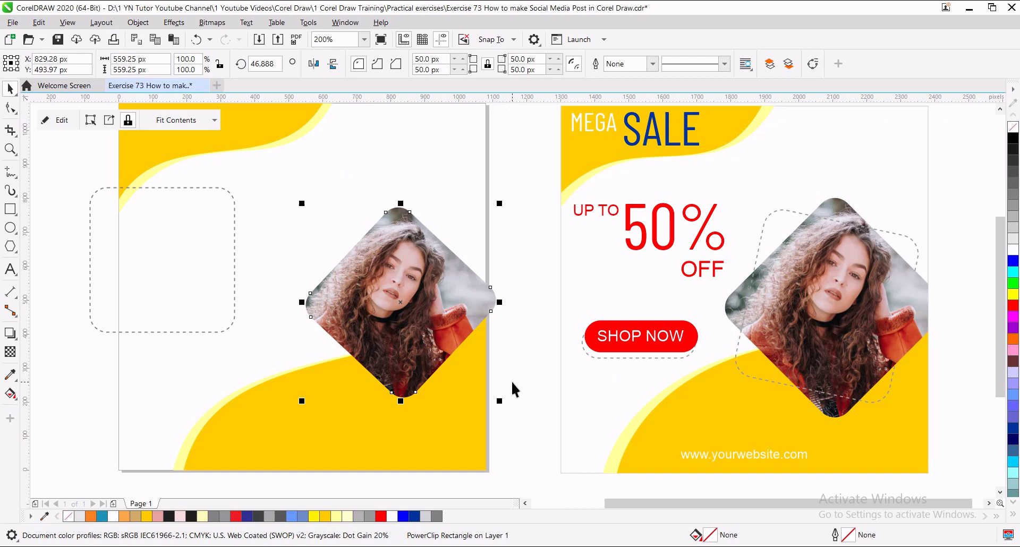
scroll(537, 340, "left", 5)
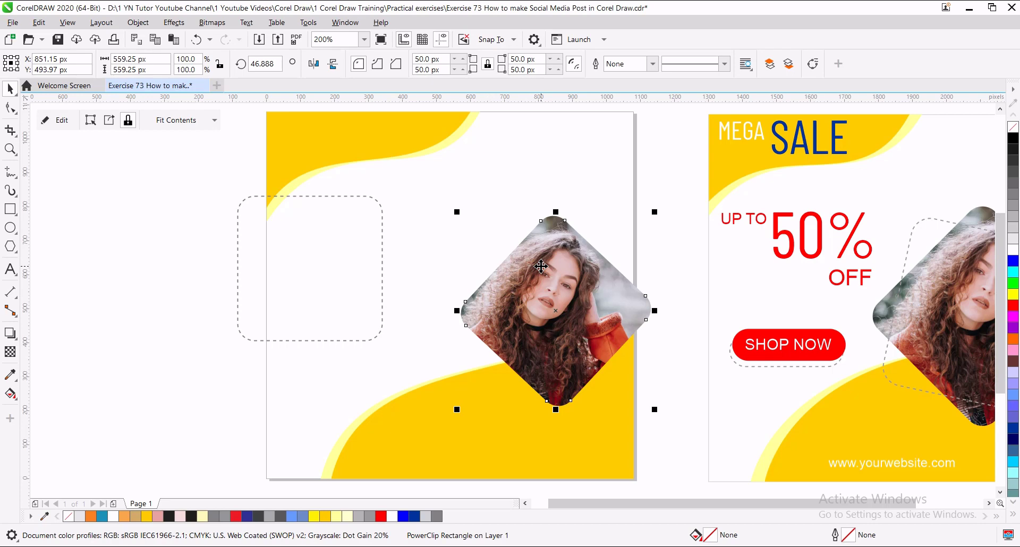
double_click(9, 211)
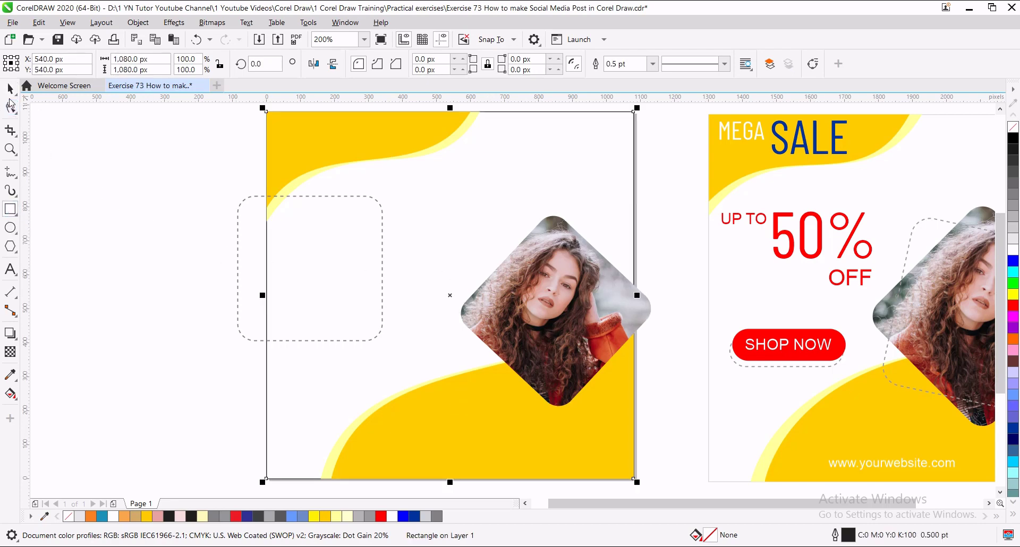
left_click(9, 90)
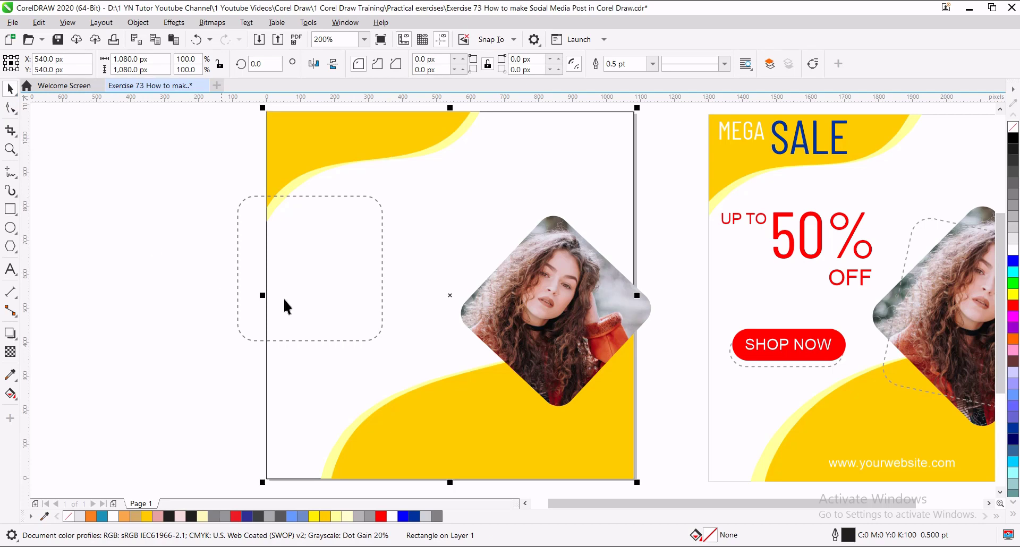
left_click(547, 335, "shift")
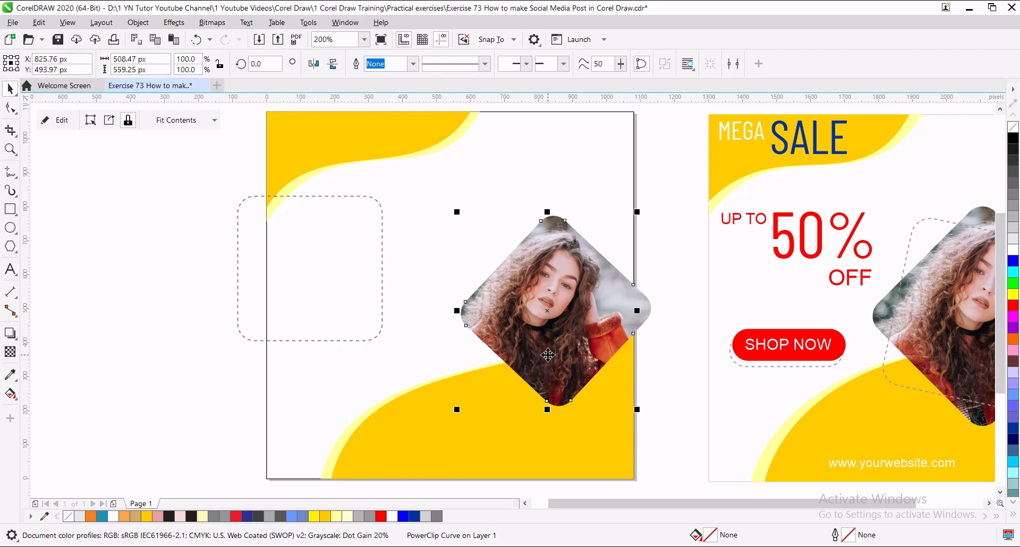
key("ctrl+z")
key("ctrl+z")
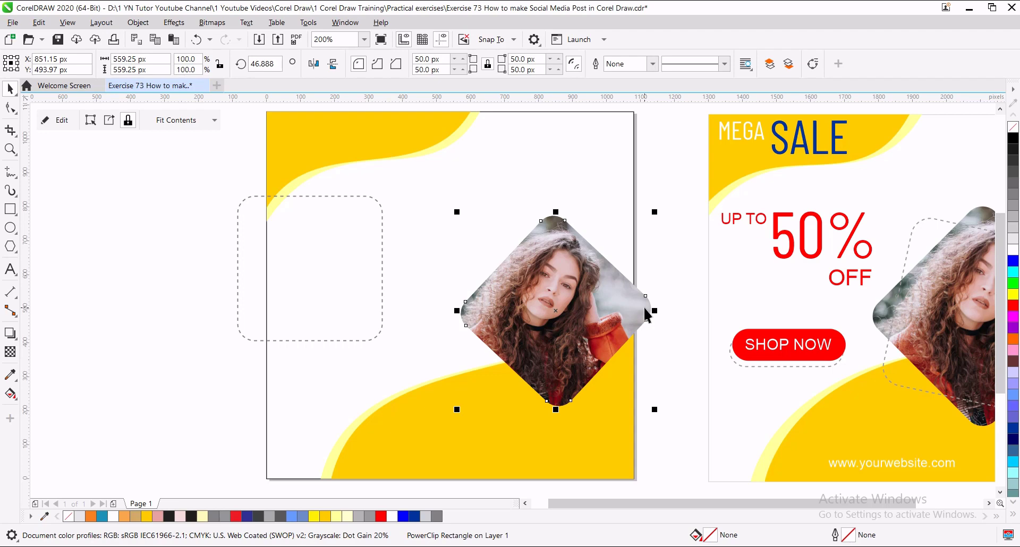
left_click(441, 313)
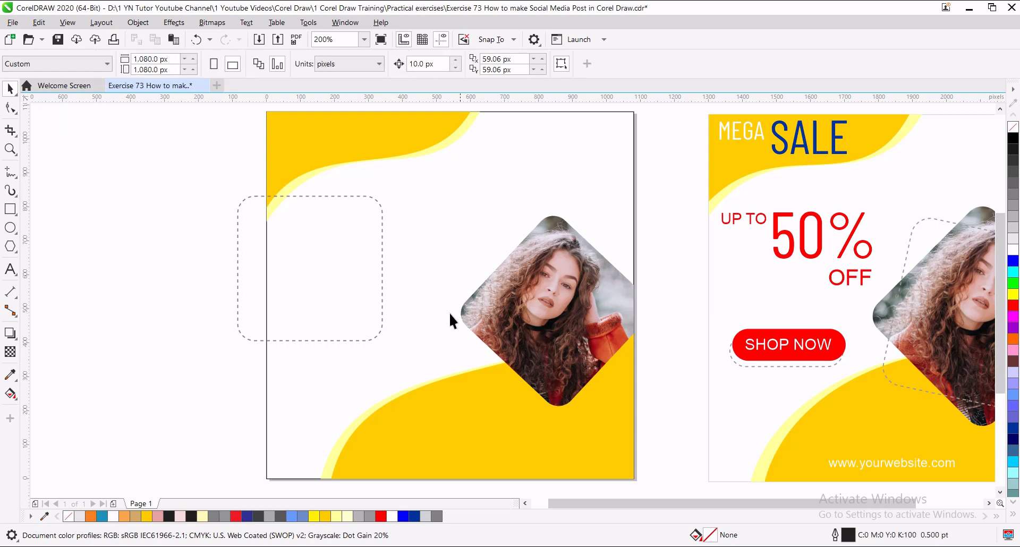
Move the dashed rounded rectangle over the diamond photo and rotate it to 12.216°
left_click(380, 304)
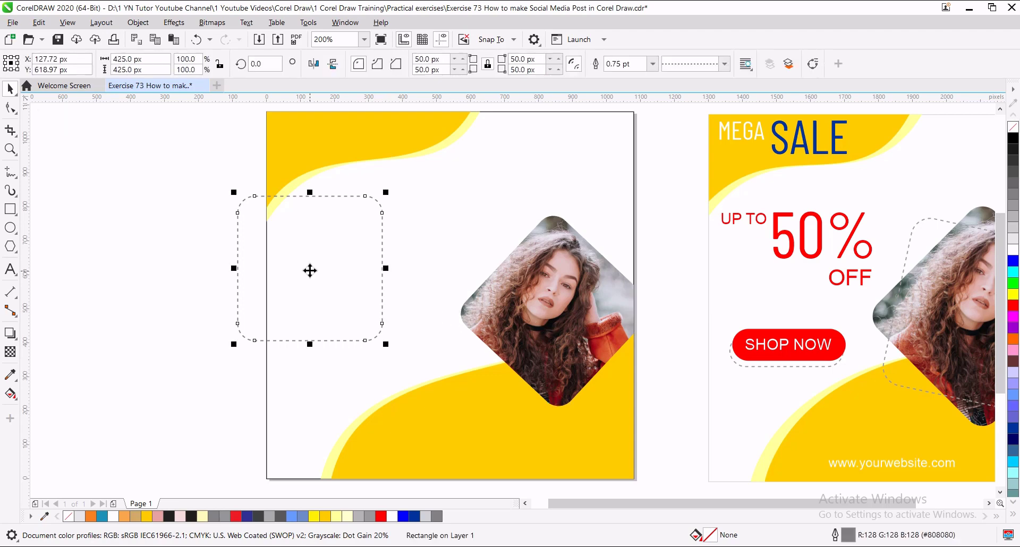
left_click_drag(326, 277, 549, 311)
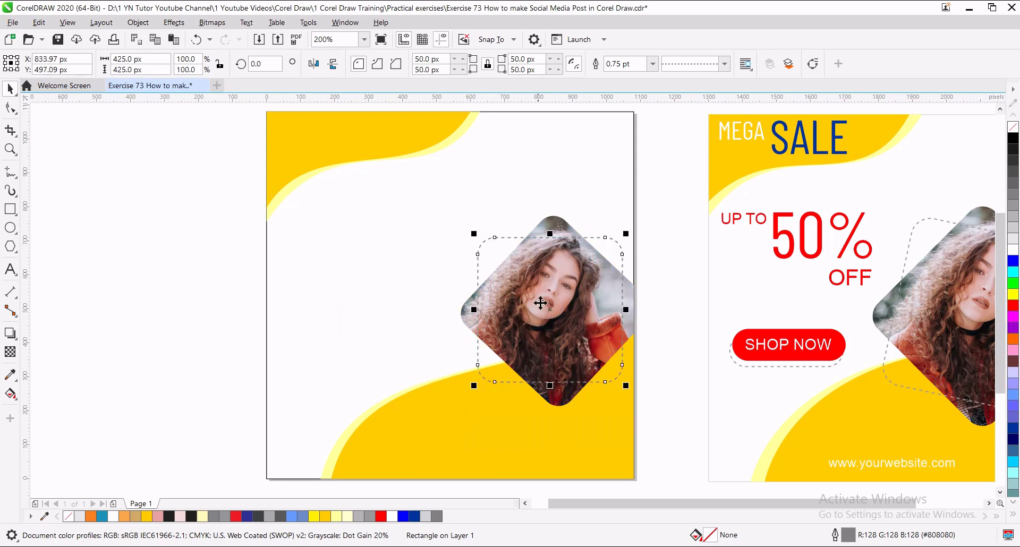
left_click(548, 308)
left_click_drag(467, 232, 458, 245)
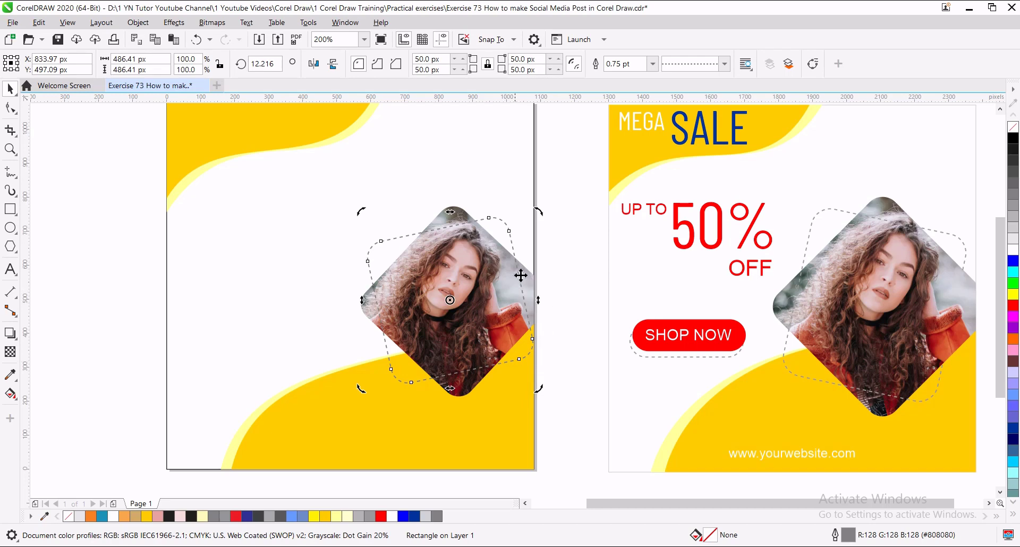
Convert the dashed rectangle to curves and add two nodes along its right side
left_click(813, 65)
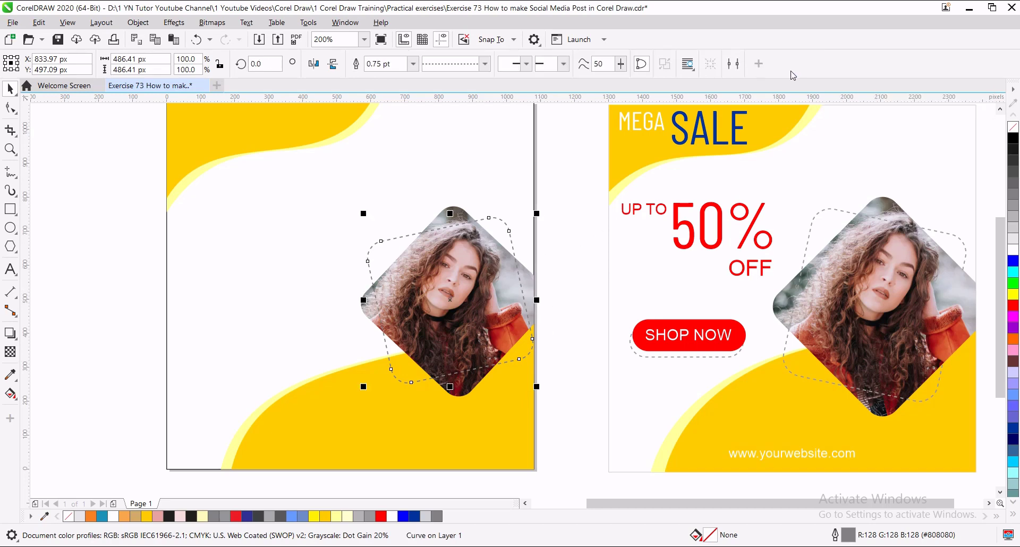
left_click(11, 109)
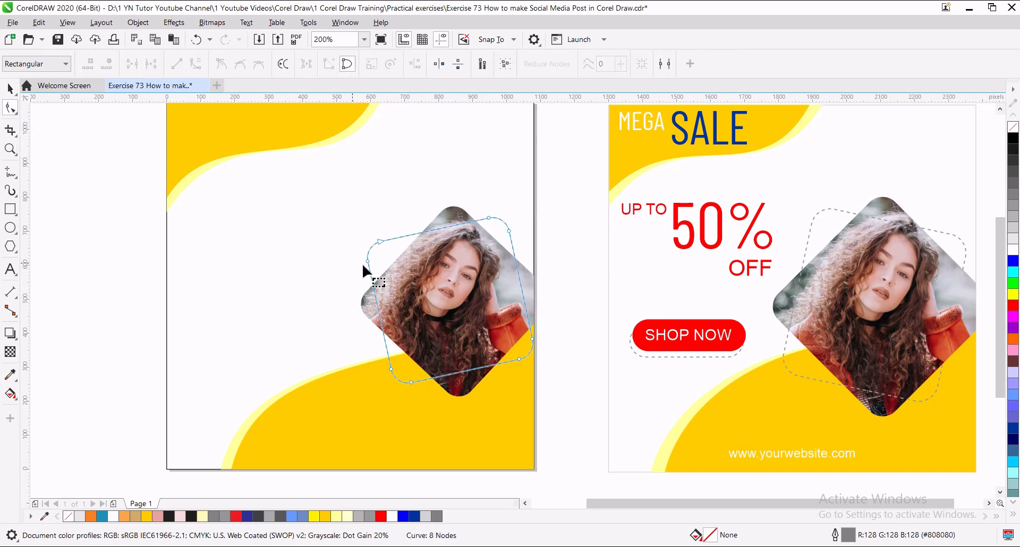
scroll(487, 272, "up", 2)
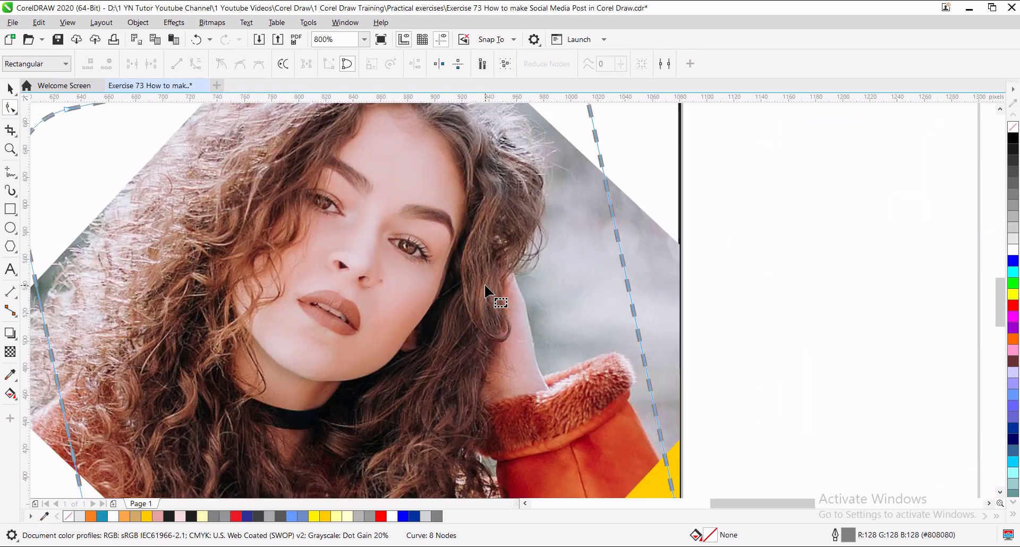
double_click(602, 174)
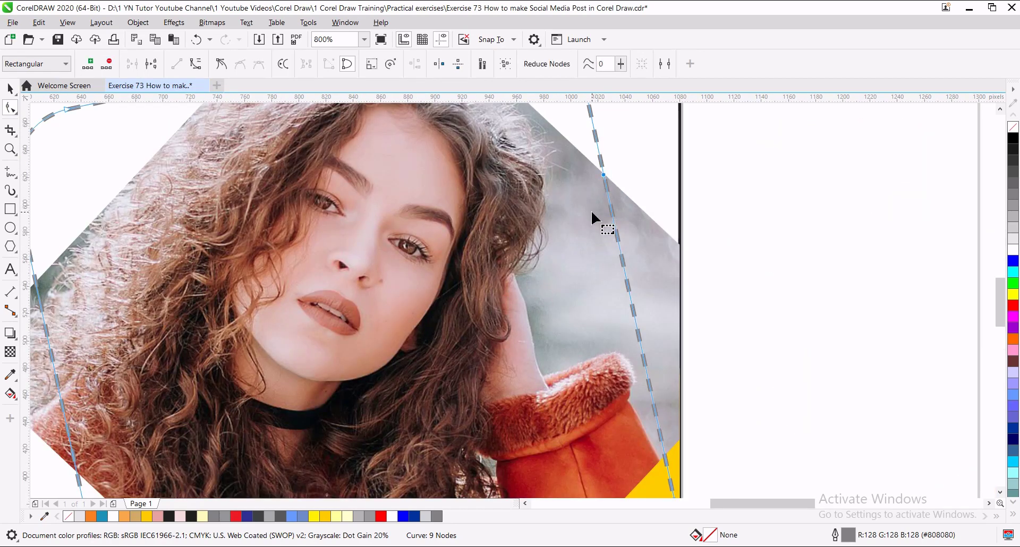
scroll(615, 326, "down", 2)
scroll(613, 330, "up", 2)
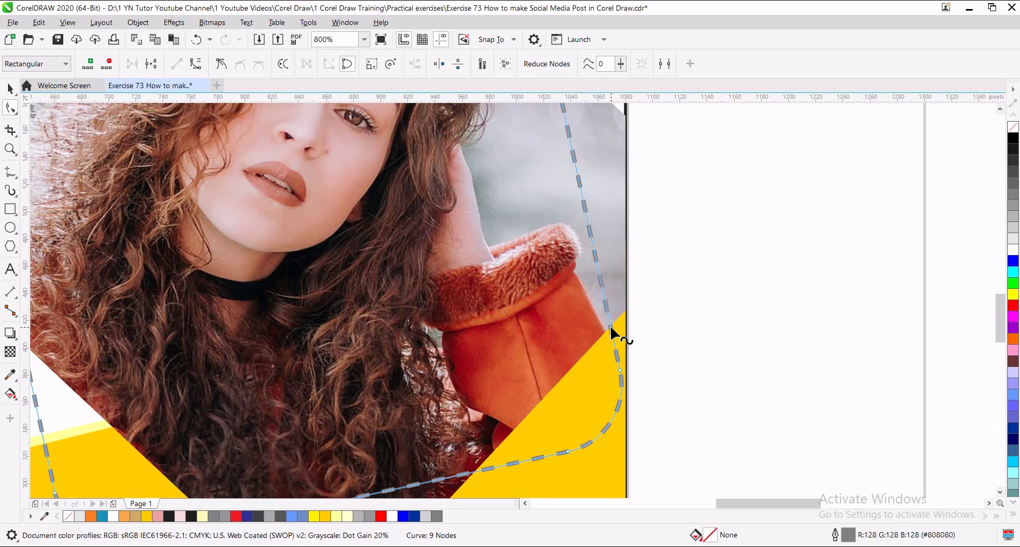
double_click(612, 332)
scroll(611, 332, "down", 2)
scroll(549, 353, "up", 1)
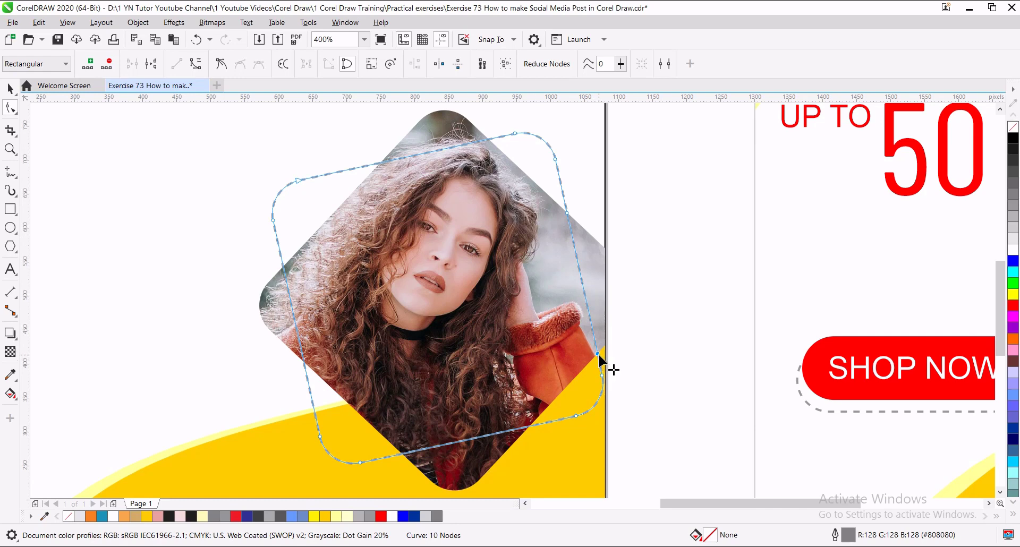
Break the curve at both new nodes and delete the right-side segment between them
left_click(152, 65)
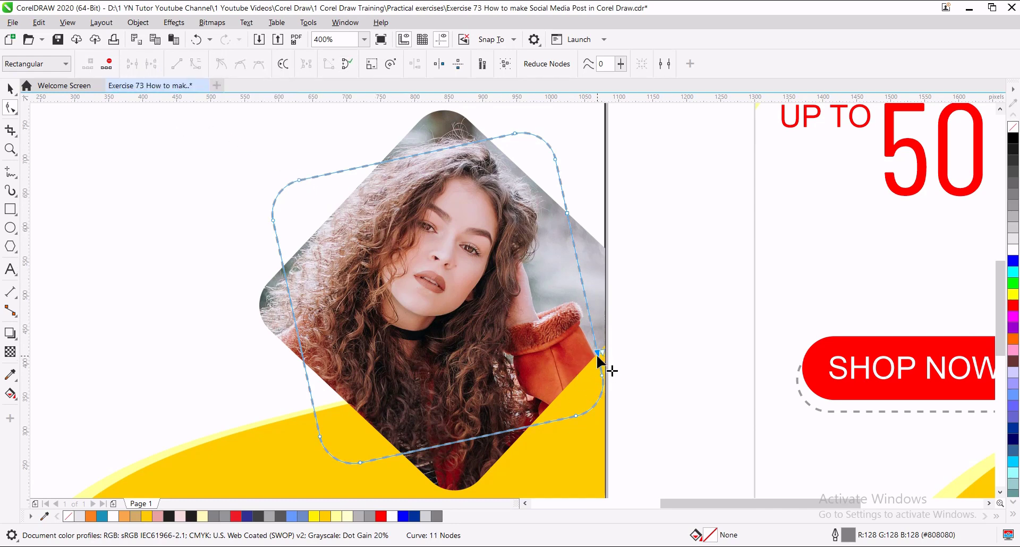
left_click(567, 213)
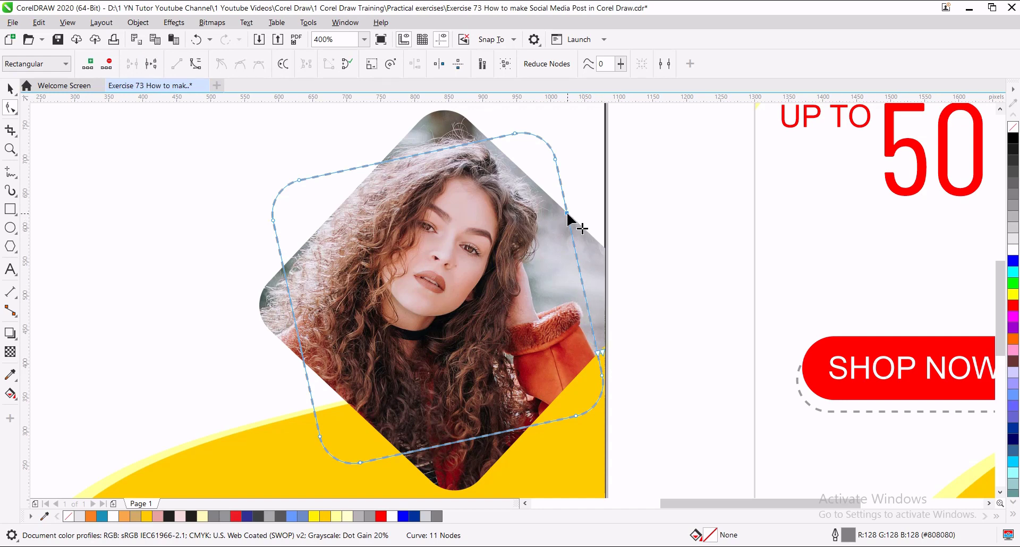
left_click(152, 65)
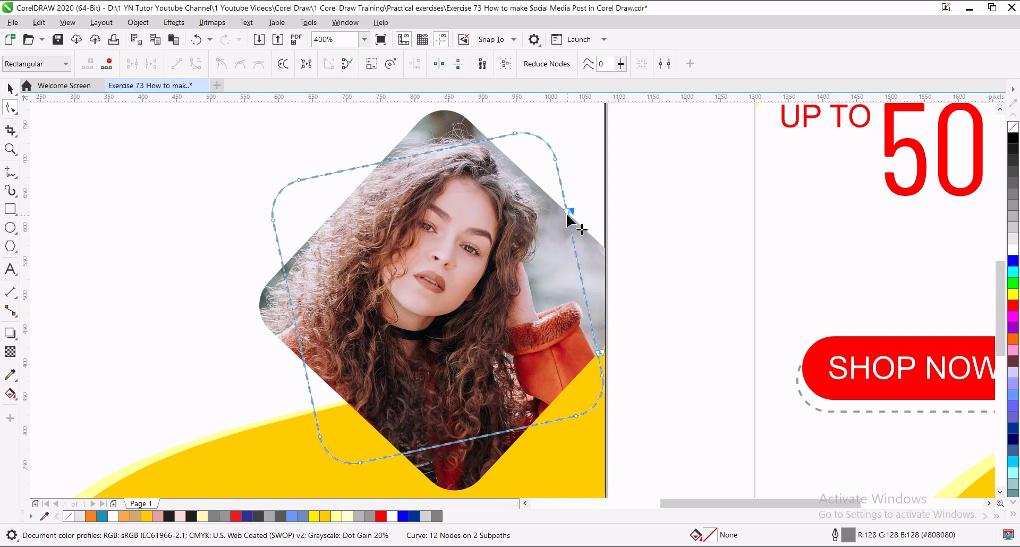
left_click(570, 256)
key("Delete")
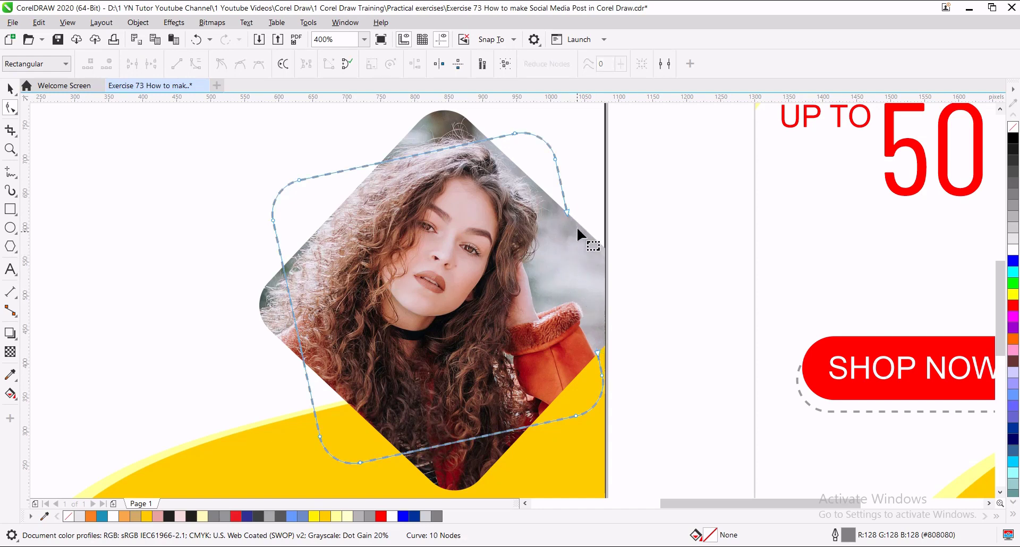
key("space")
scroll(581, 239, "down", 1)
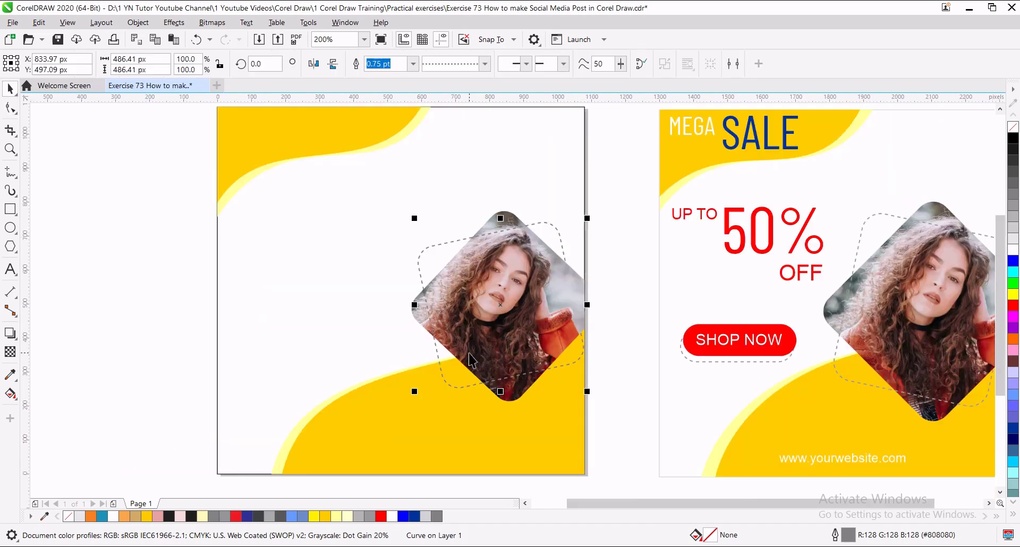
Draw a rectangle with corner radius 1 left of the photo and drop a copy below it
left_click(12, 210)
left_click_drag(255, 320, 364, 349)
left_click(441, 60)
type("100")
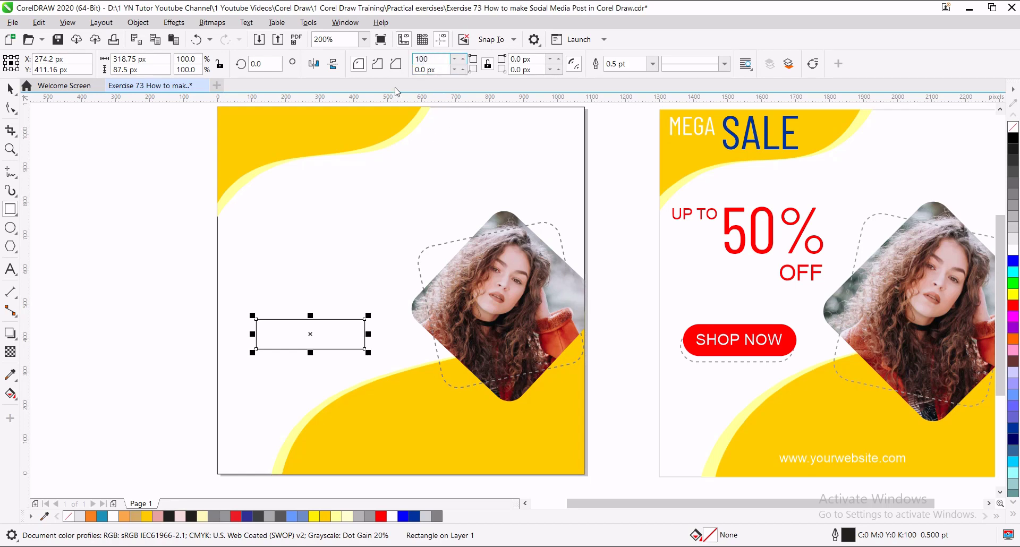
key("Return")
left_click_drag(311, 334, 299, 349)
right_click(300, 347)
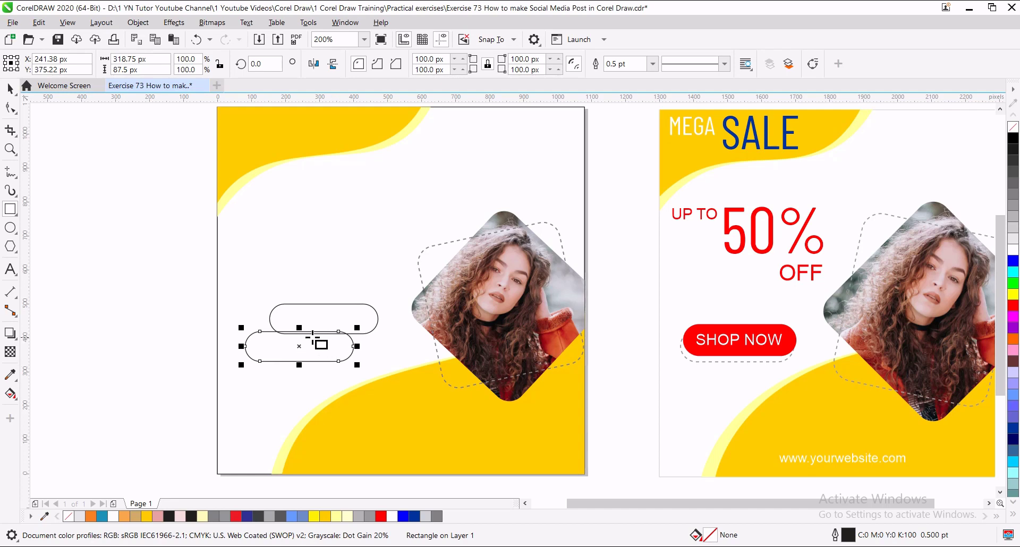
Copy Outline Pen and Outline Color from the photo frame's dashed border onto the lower pill
left_click(39, 23)
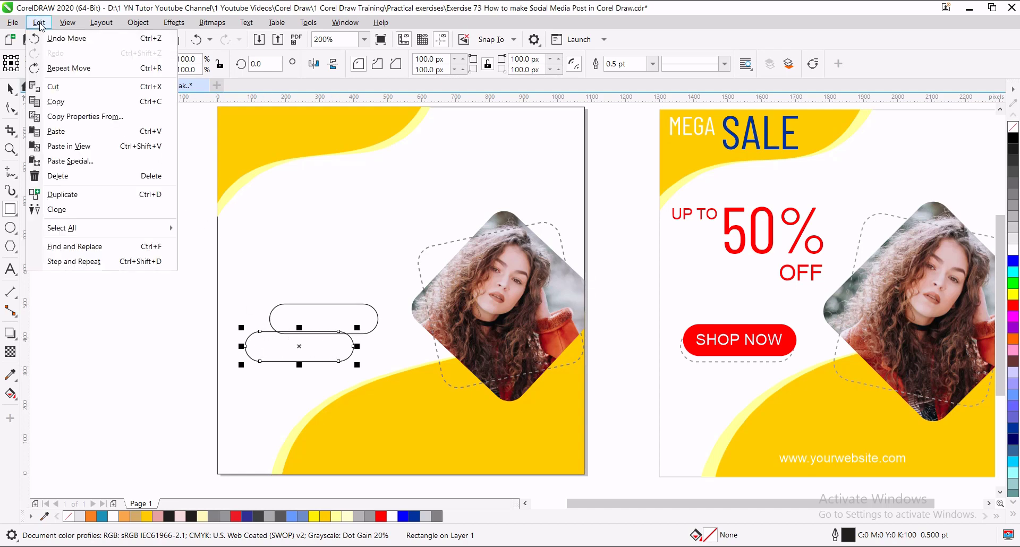
left_click(64, 117)
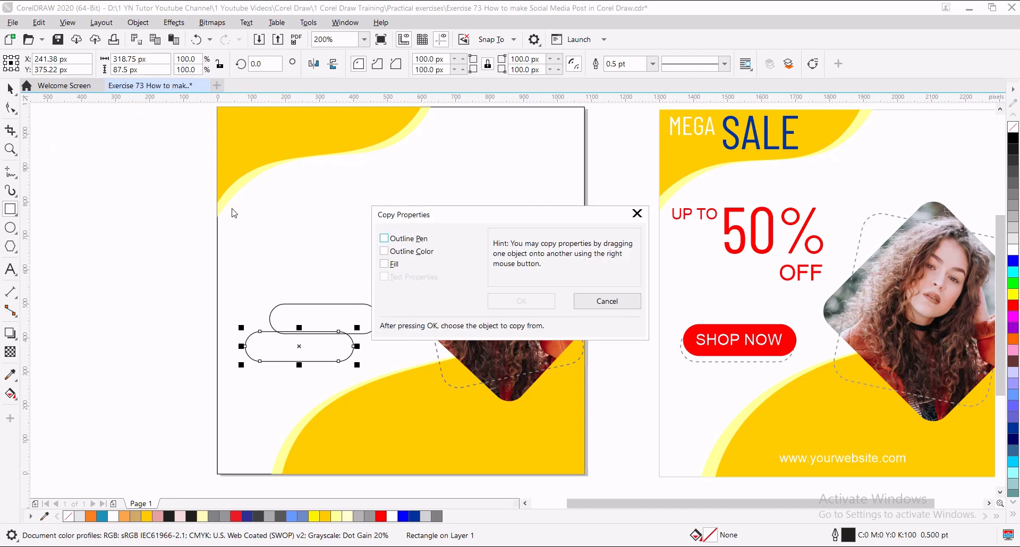
left_click(405, 241)
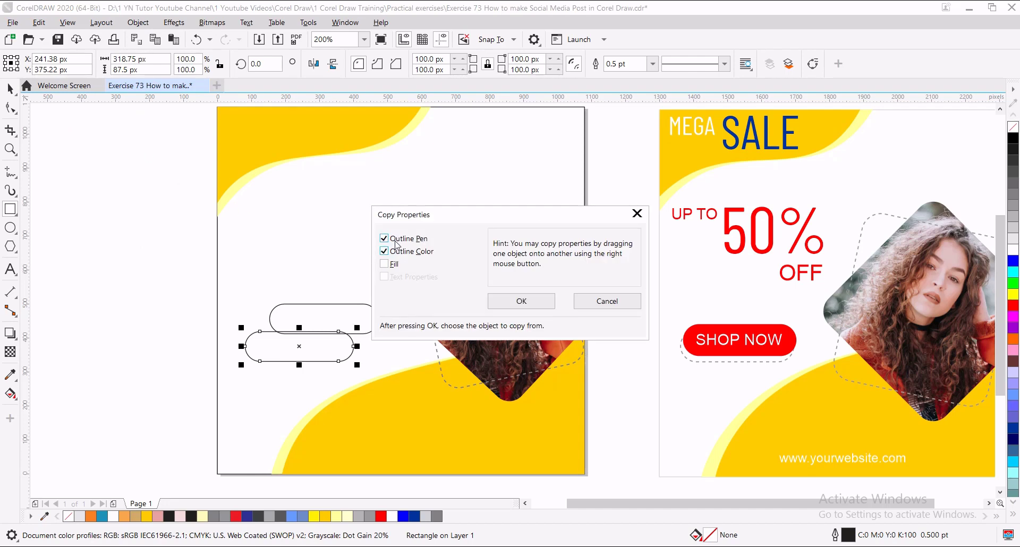
left_click(505, 302)
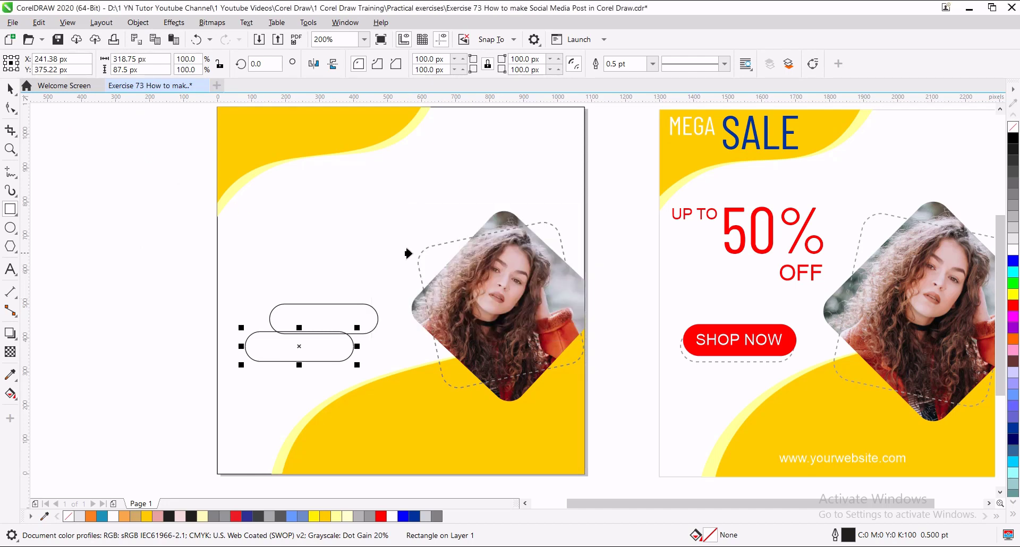
left_click(417, 259)
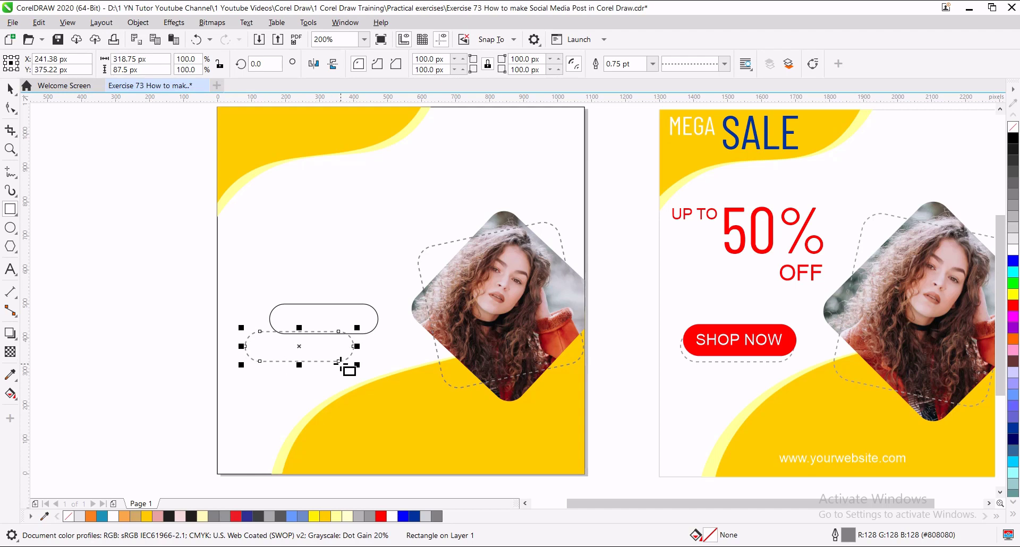
left_click(12, 89)
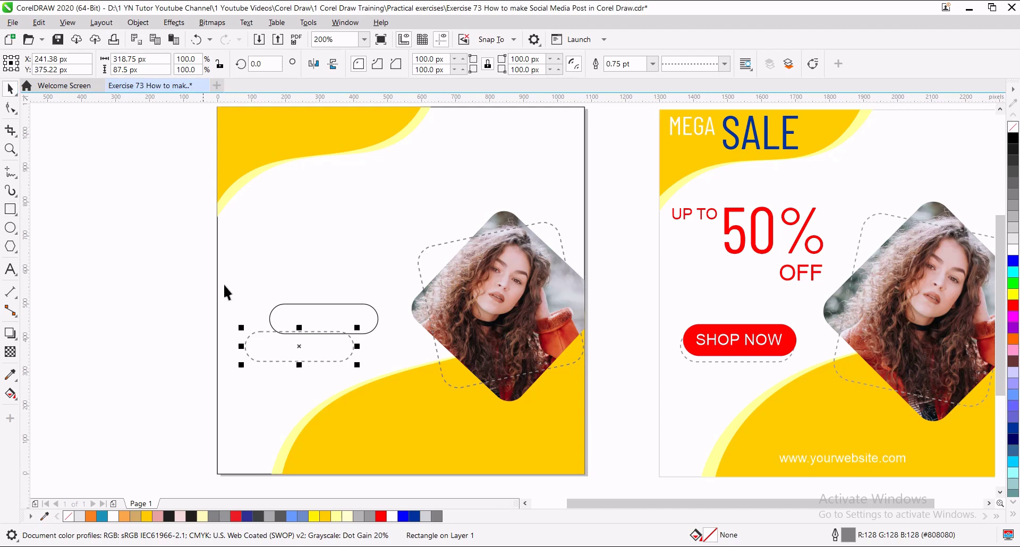
Fill the upper pill red with no outline and set the dashed pill just beneath it
left_click(284, 304)
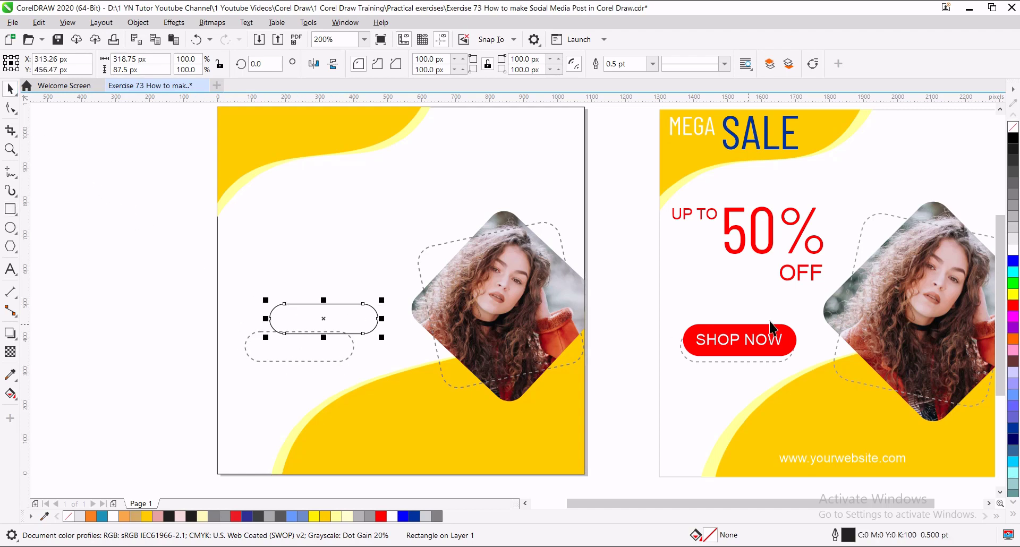
left_click(1012, 306)
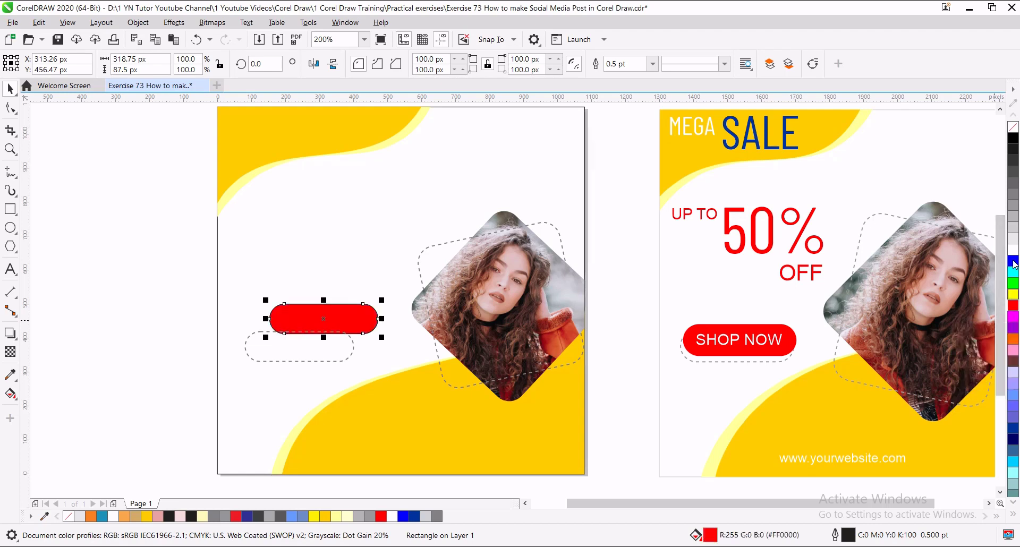
right_click(1013, 126)
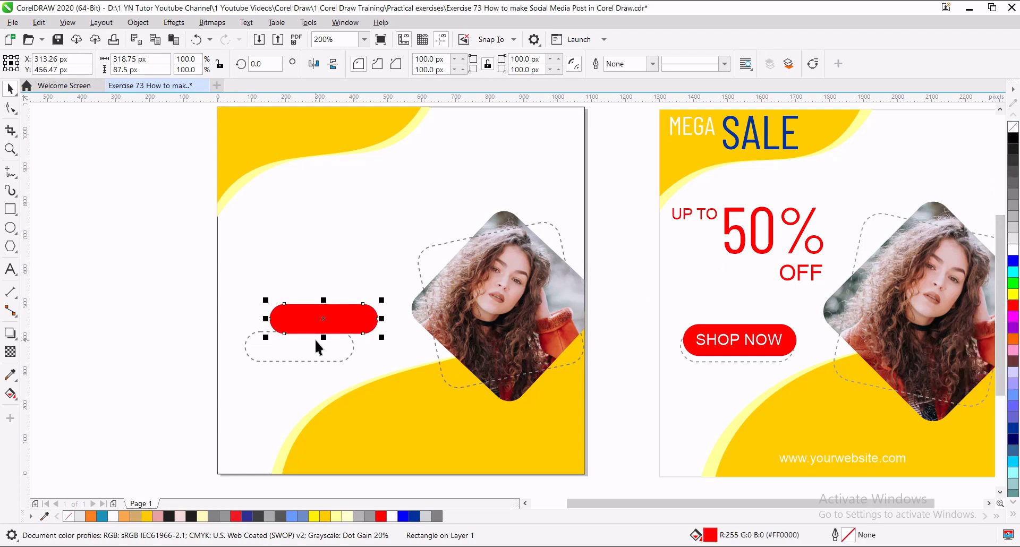
left_click_drag(273, 361, 301, 338)
left_click(355, 353)
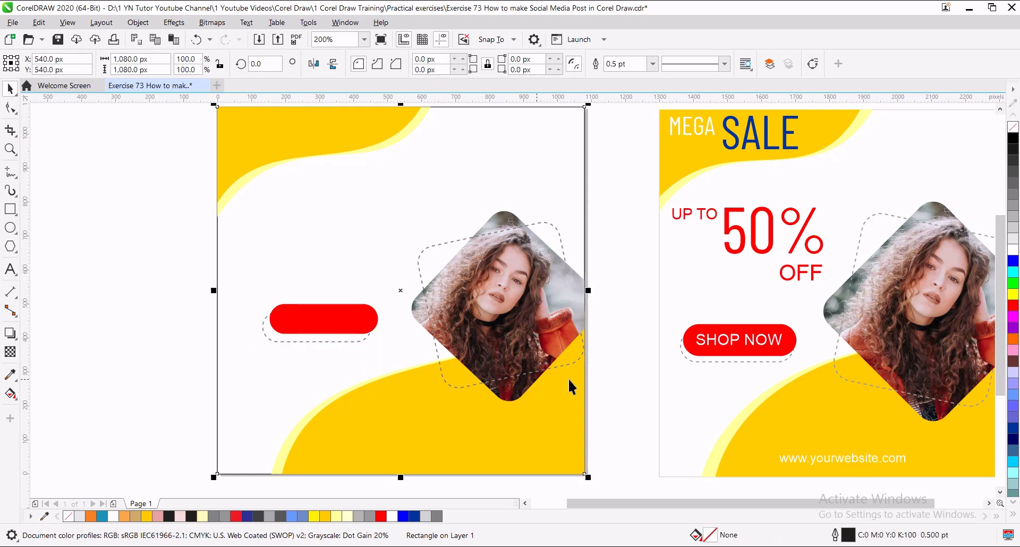
Copy the MEGA, SALE, UP TO, 50% and OFF headline texts onto the left design
left_click(694, 129)
left_click(738, 150, "shift")
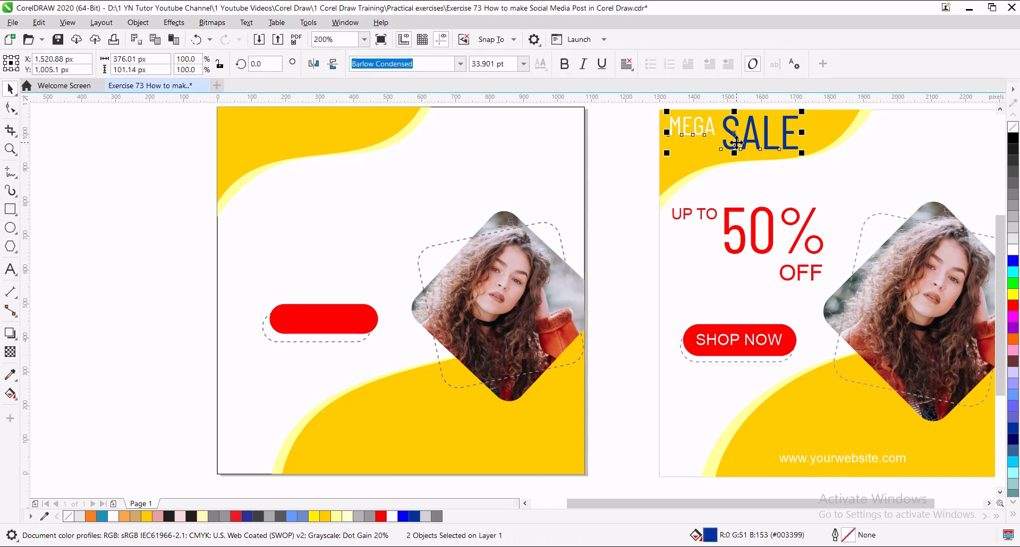
left_click(696, 215, "shift")
left_click(749, 234, "shift")
left_click(796, 272, "shift")
left_click_drag(751, 226, 315, 225)
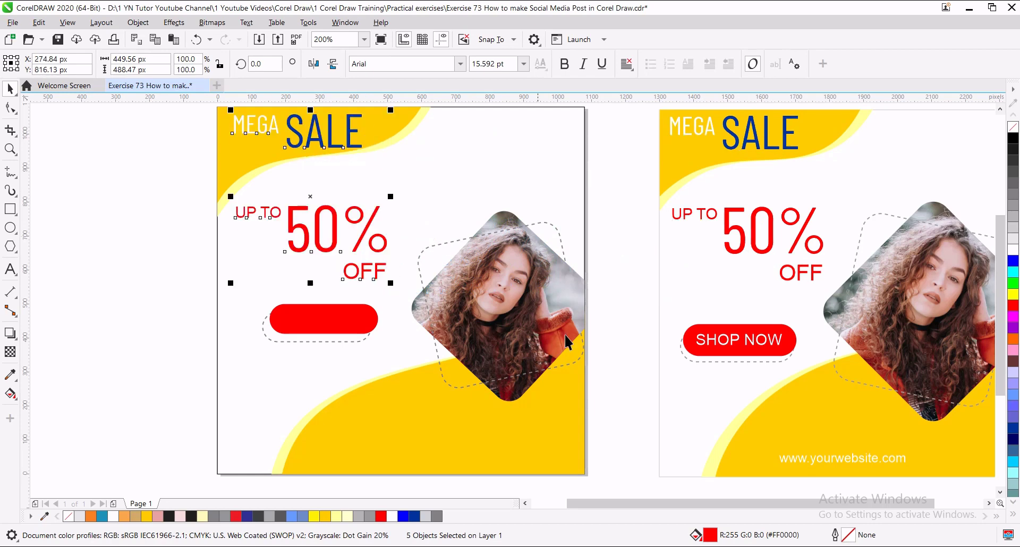
Copy the SHOP NOW text and the website address onto the left design
left_click(723, 345)
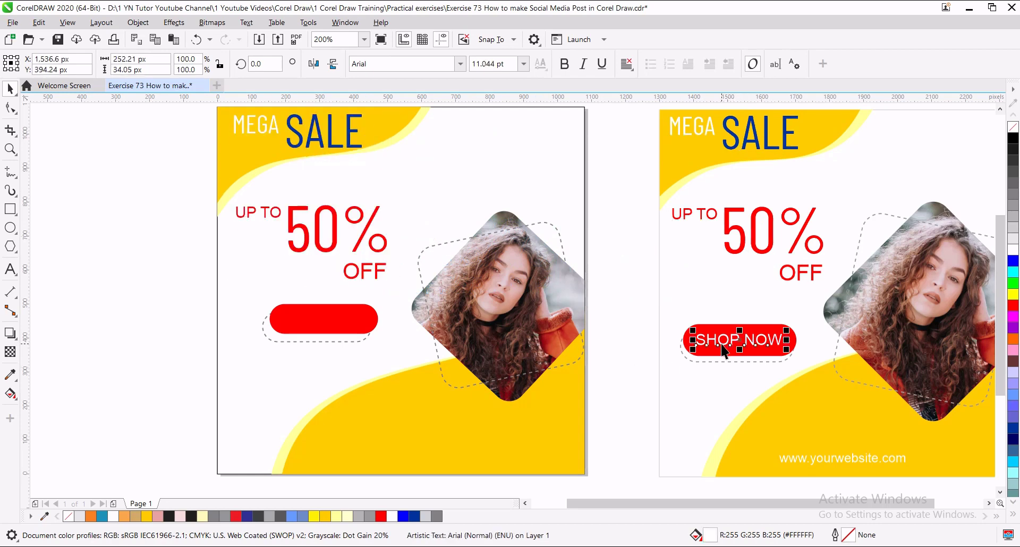
left_click(830, 457, "shift")
left_click_drag(766, 412, 377, 378)
left_click(377, 378)
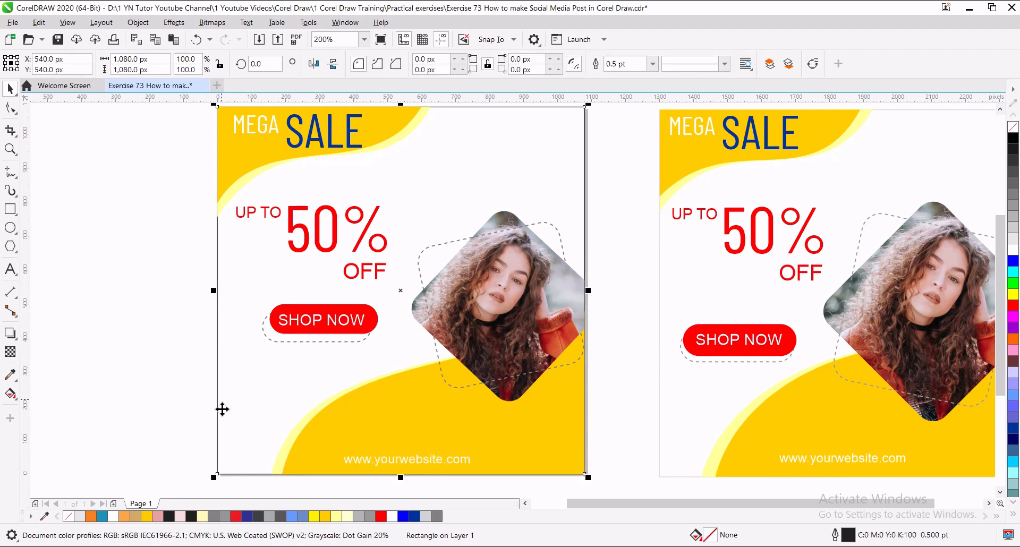
left_click(190, 375)
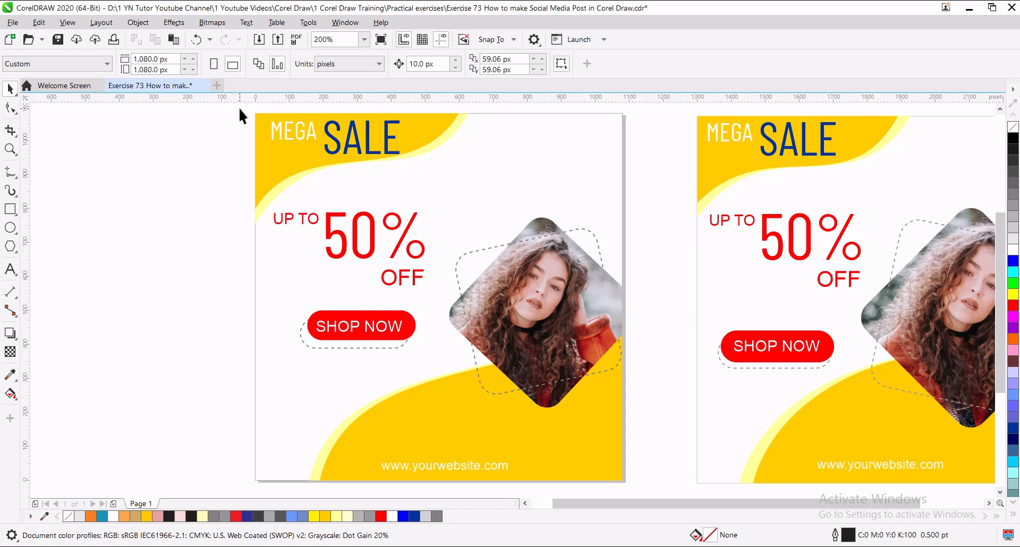
Marquee-select all objects of the finished left design
left_click_drag(239, 108, 295, 180)
left_click_drag(459, 345, 588, 444)
left_click_drag(636, 486, 620, 441)
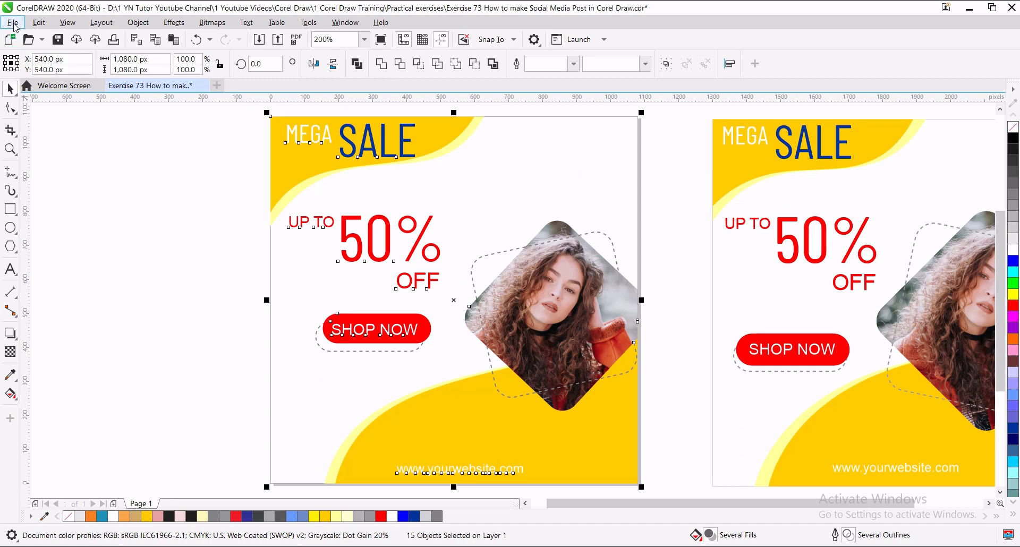
Export the selection as JPG - JPEG Bitmaps, accepting the file name and folder
left_click(13, 23)
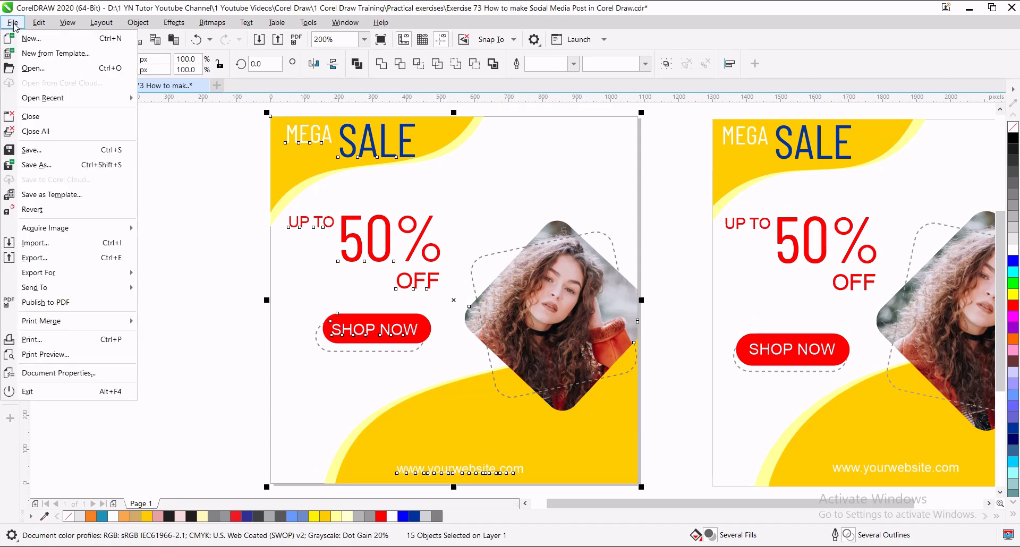
left_click(52, 259)
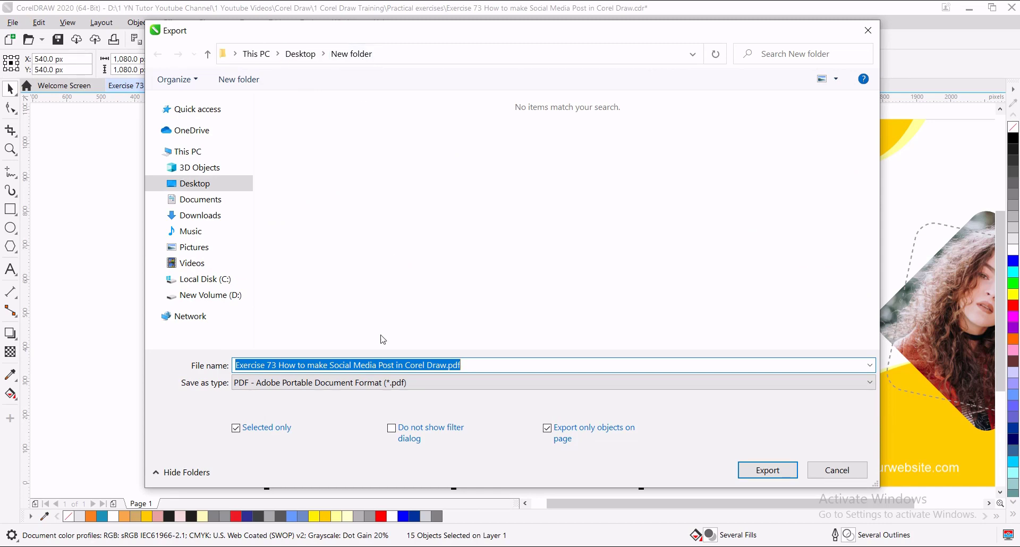
left_click(394, 384)
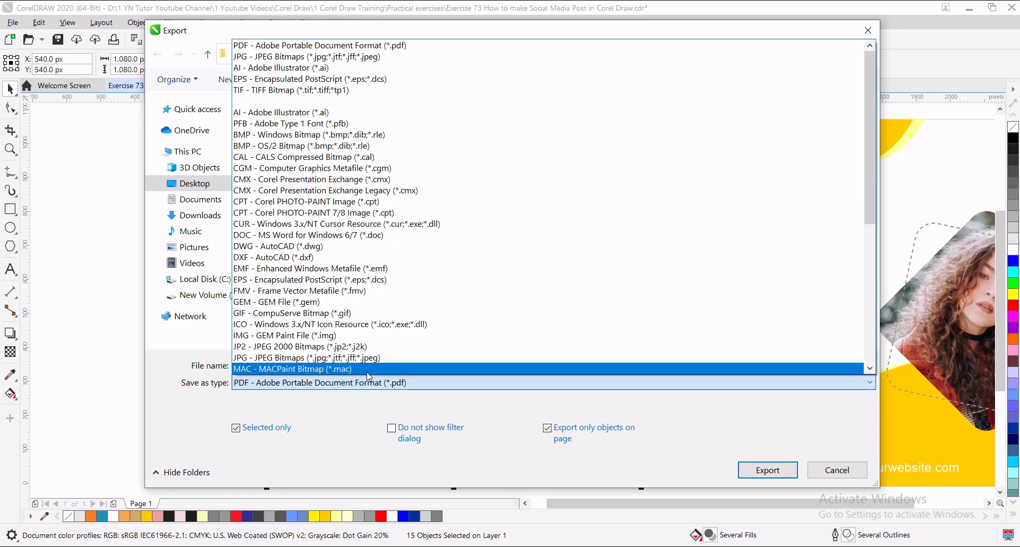
left_click(324, 358)
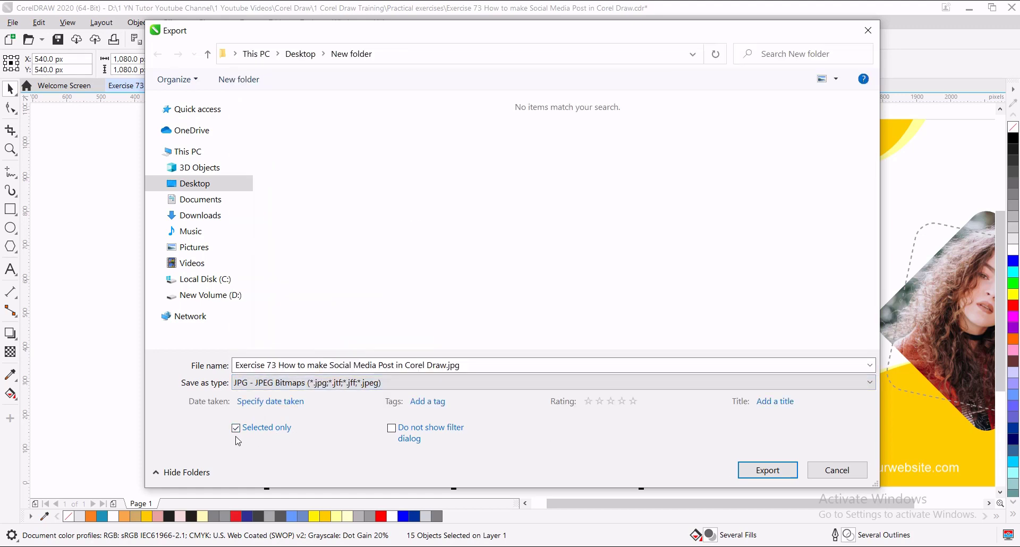
left_click(771, 477)
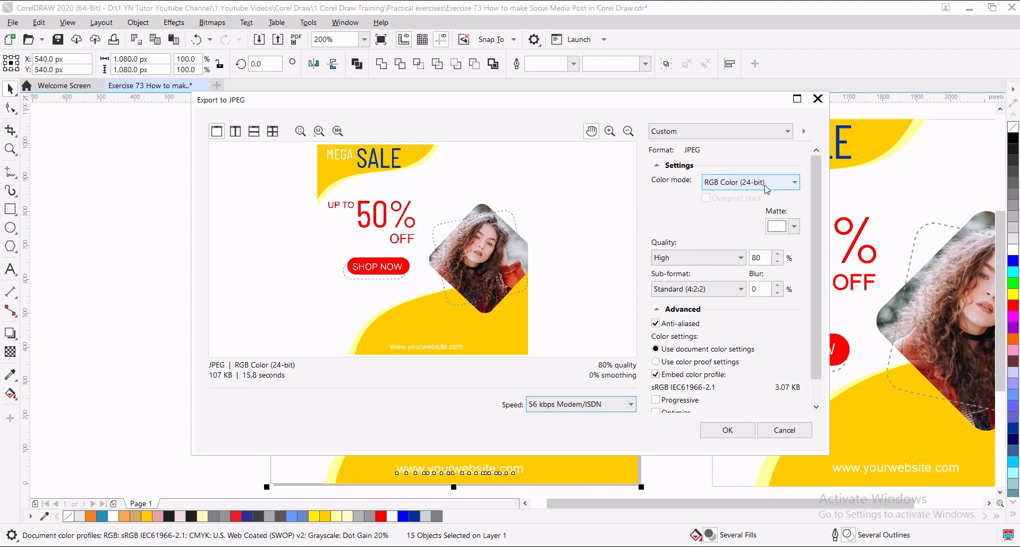
Set the JPEG colour mode back to RGB Color (24-bit) after trying CMYK, and confirm
left_click(741, 182)
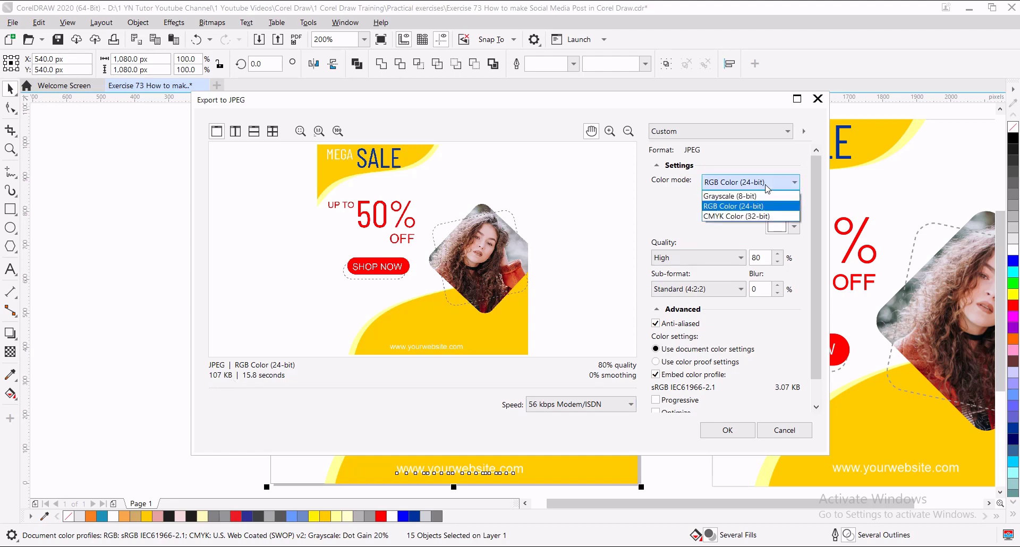
left_click(725, 216)
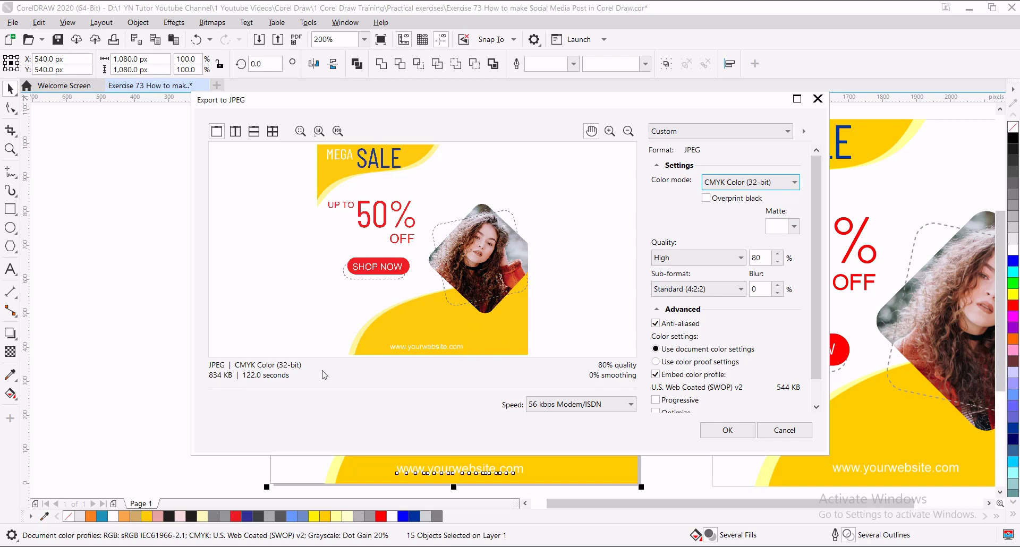
left_click(752, 183)
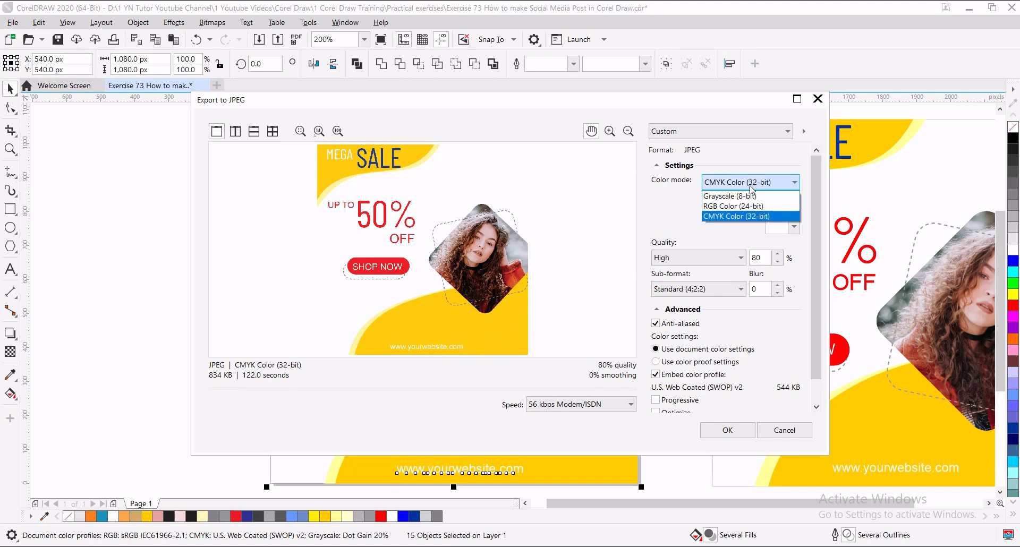
left_click(727, 207)
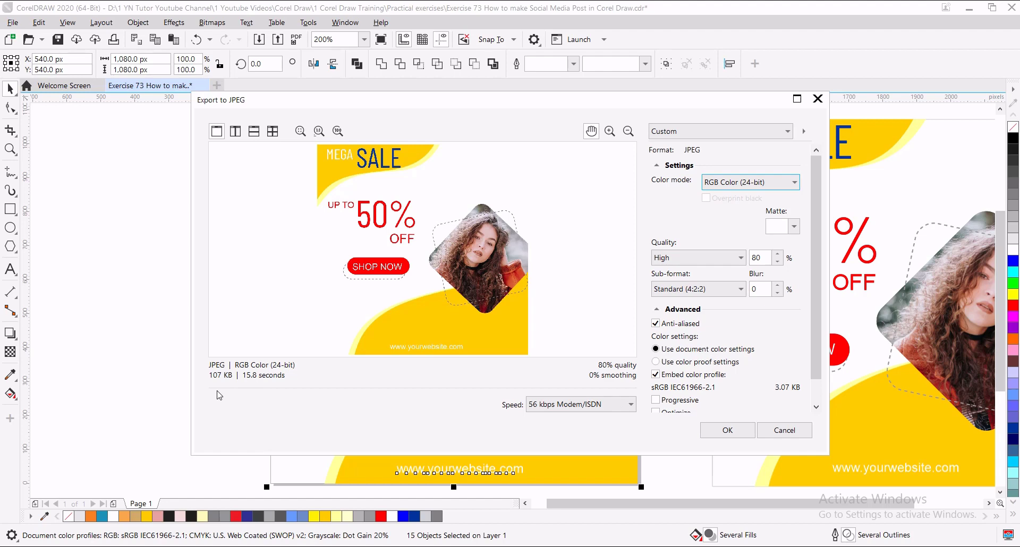
left_click(723, 430)
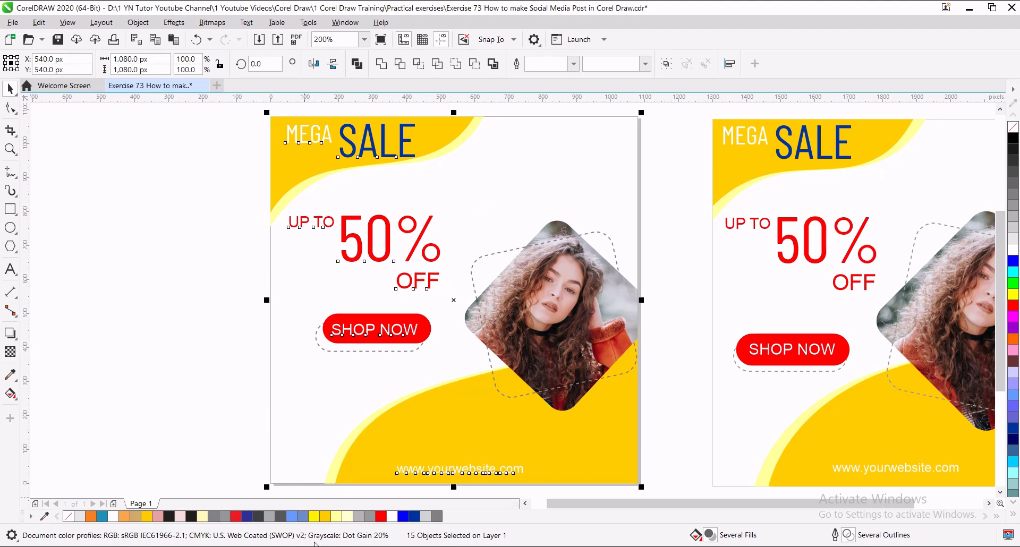
mouse_move(318, 546)
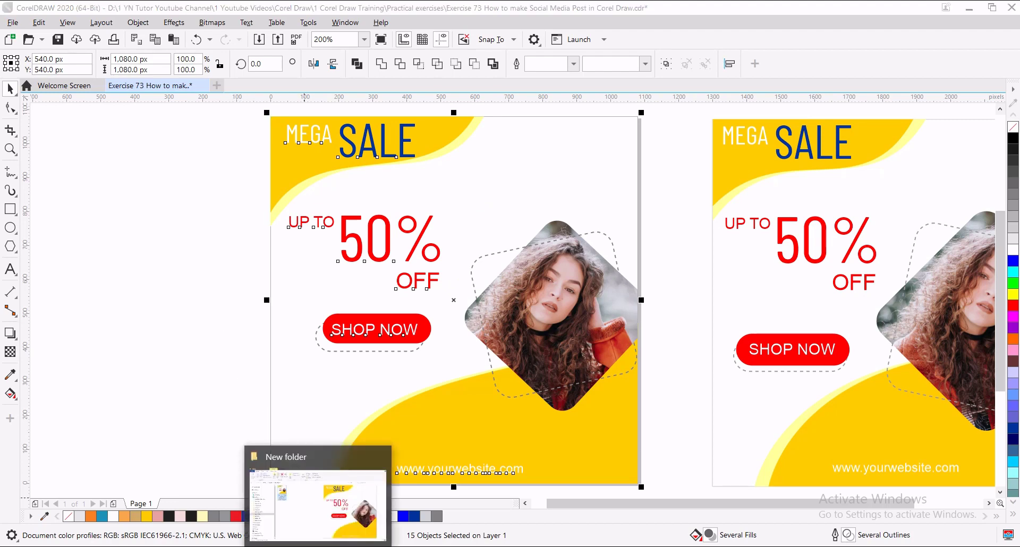
left_click(317, 520)
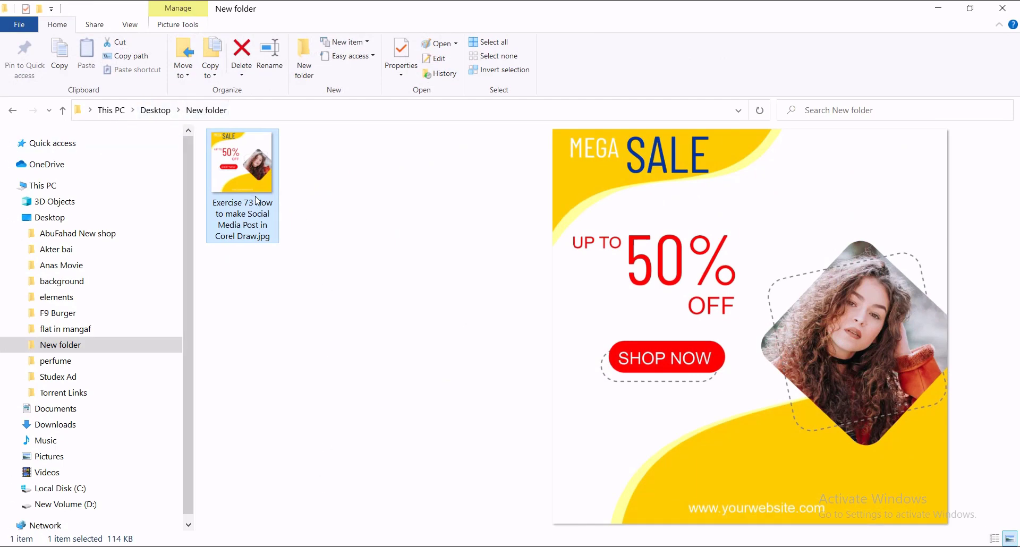
mouse_move(255, 218)
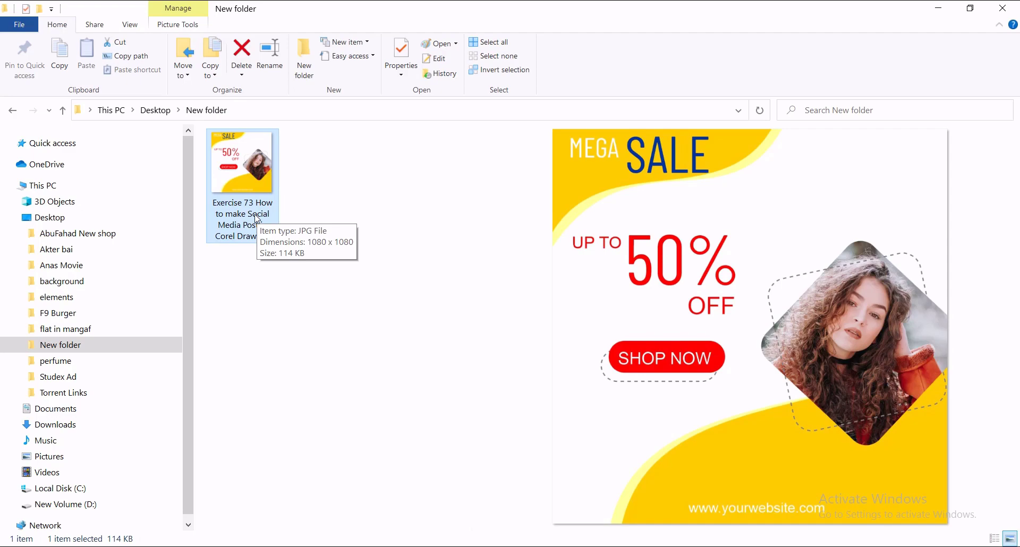
key("alt+Tab")
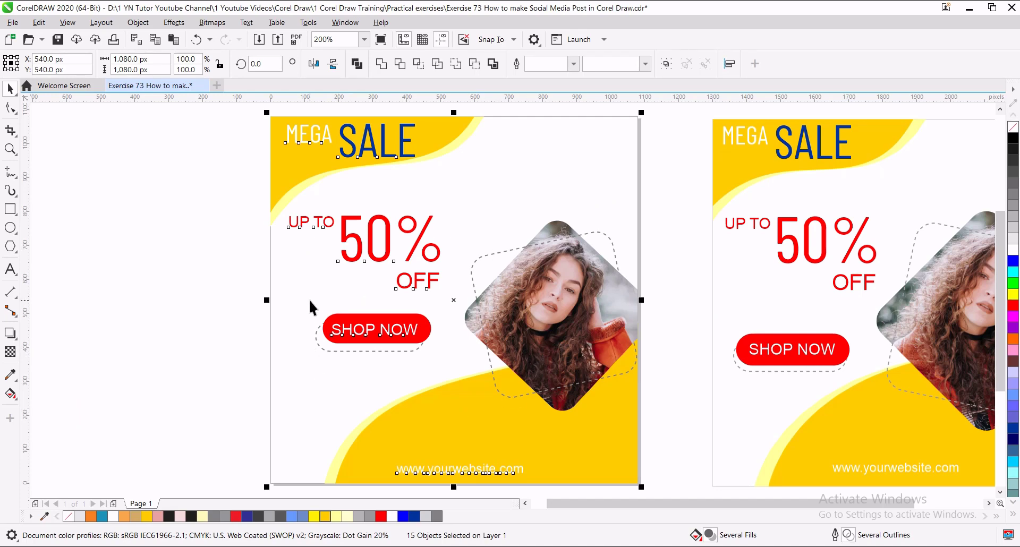
left_click(219, 217)
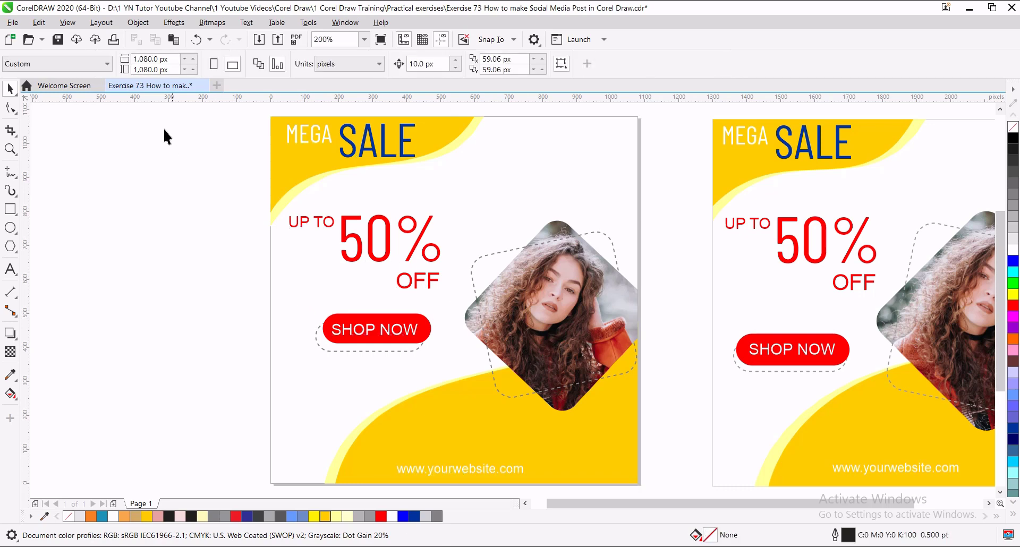